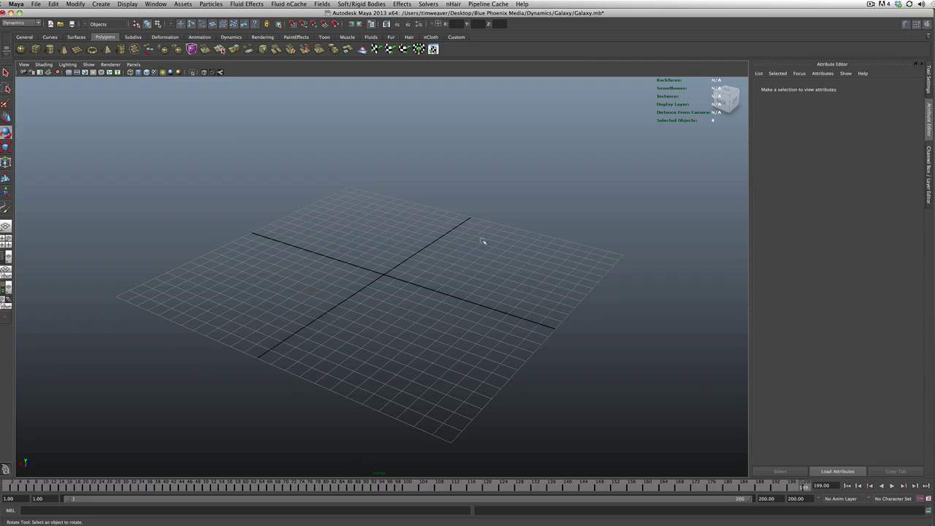
- Create a polygon plane, pPlane1, spanning the whole ground grid
left_click_drag(503, 258, 440, 315, "alt")
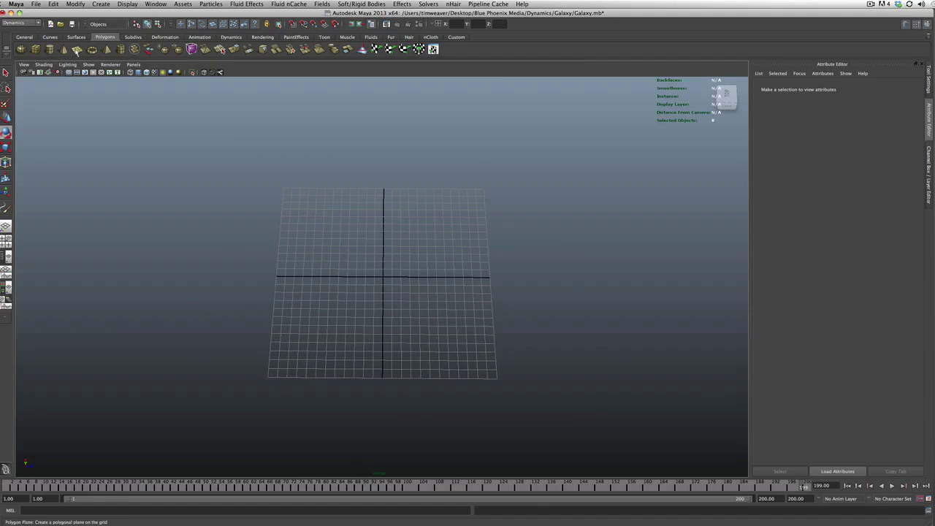
left_click(77, 50)
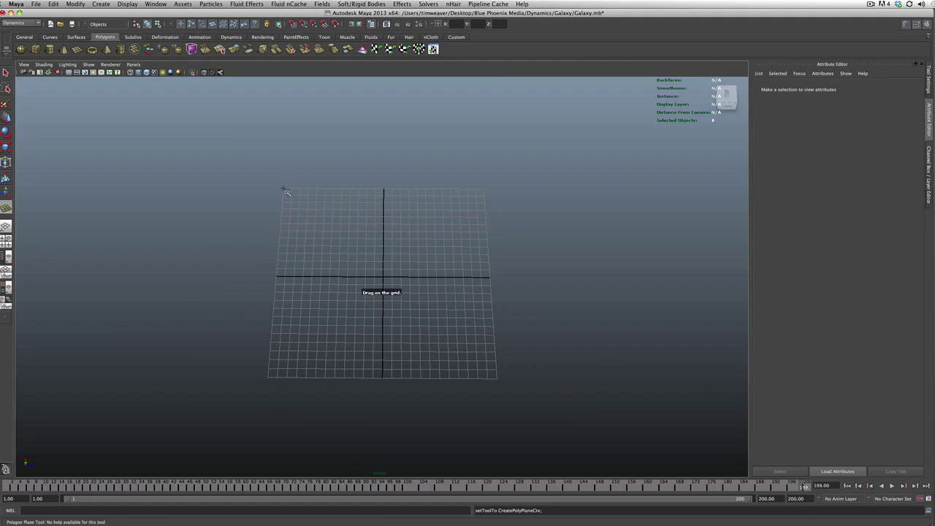
left_click_drag(285, 191, 484, 370)
key("e")
scroll(484, 370, "up", 3)
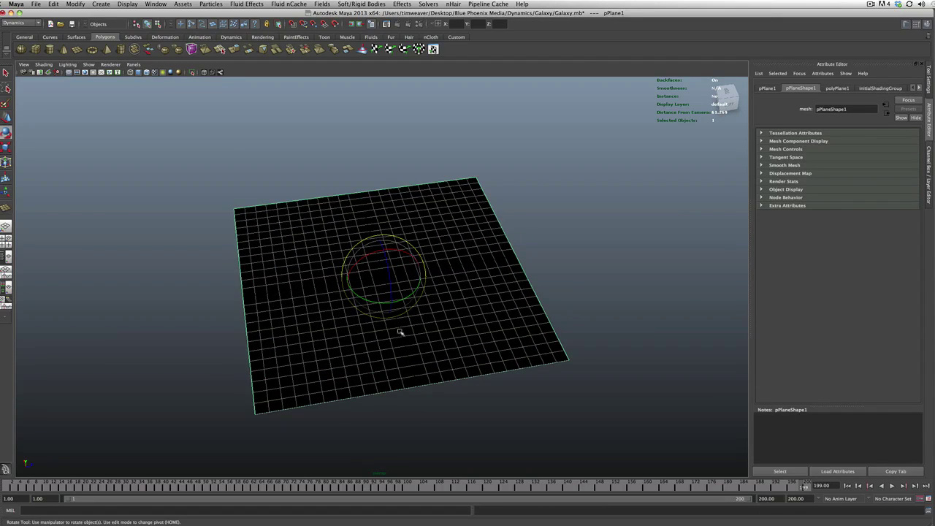
- Display the plane with grey shading, then deselect it with the Select tool
key("7")
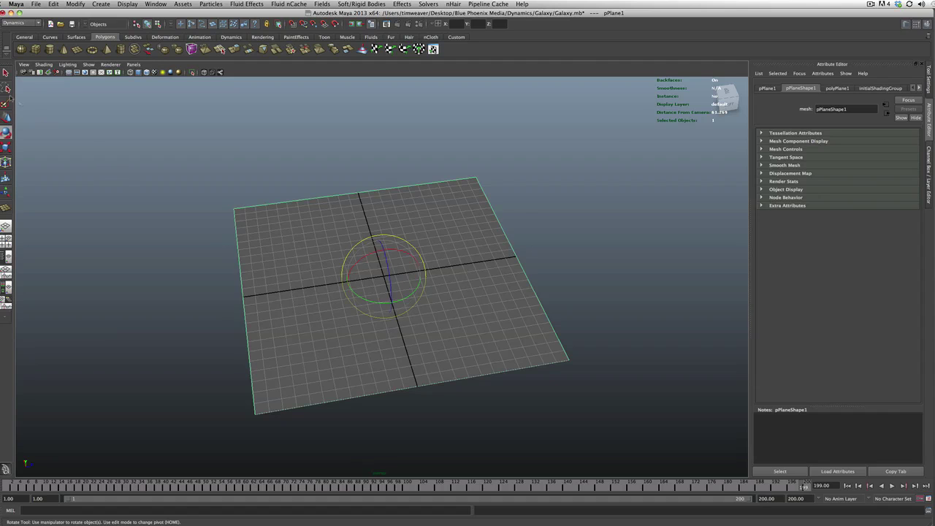
left_click(6, 72)
left_click(465, 414)
mouse_move(455, 419)
left_mouse_down("alt")
mouse_move(503, 422)
mouse_move(455, 411)
left_mouse_up("alt")
scroll(448, 417, "down", 3)
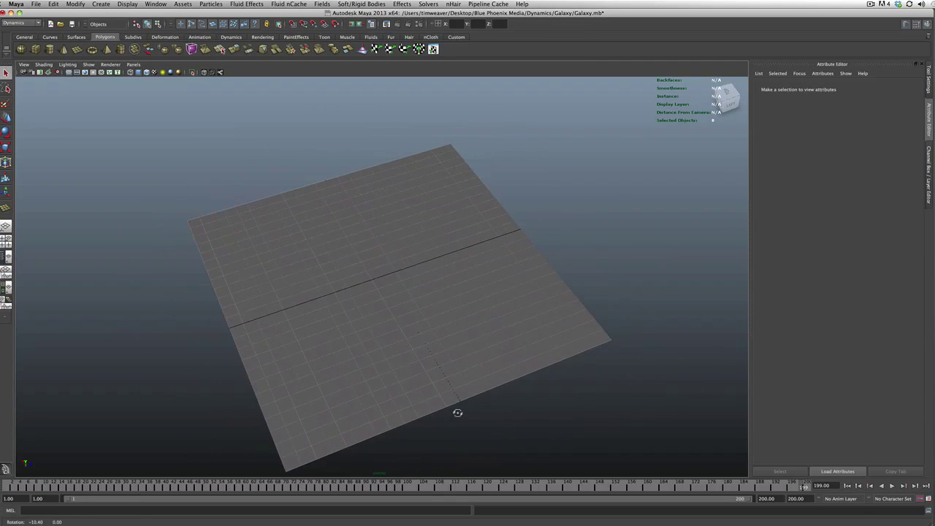
- In Safari, search Google for "galaxy"
left_click(381, 524)
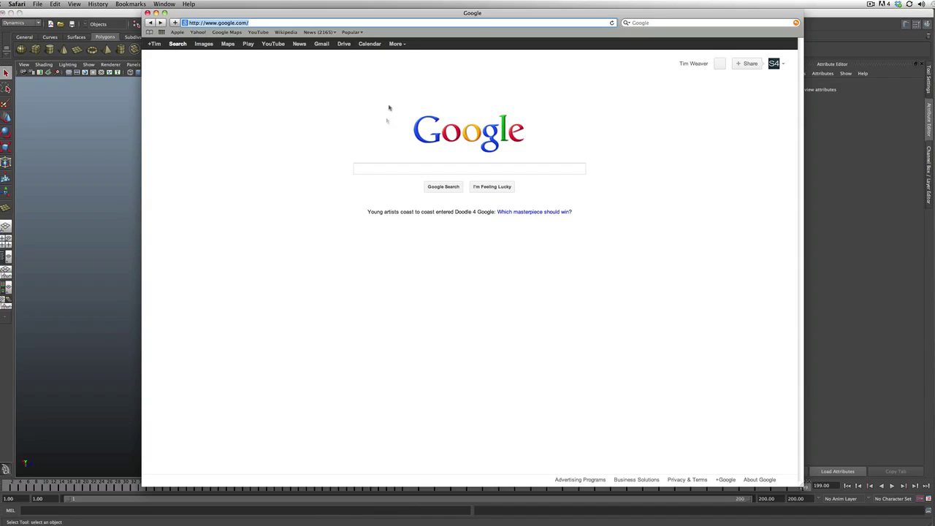
left_click(381, 171)
type("gl")
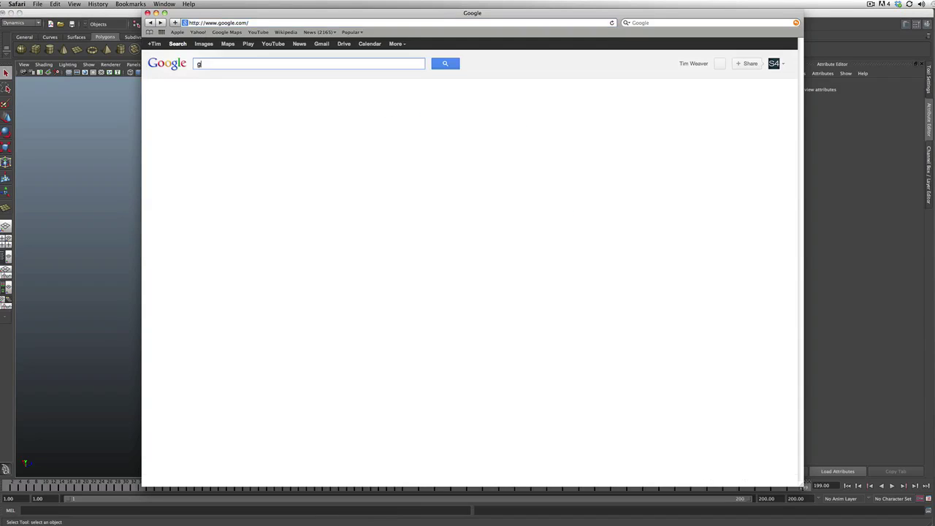
key("BackSpace")
type("alax")
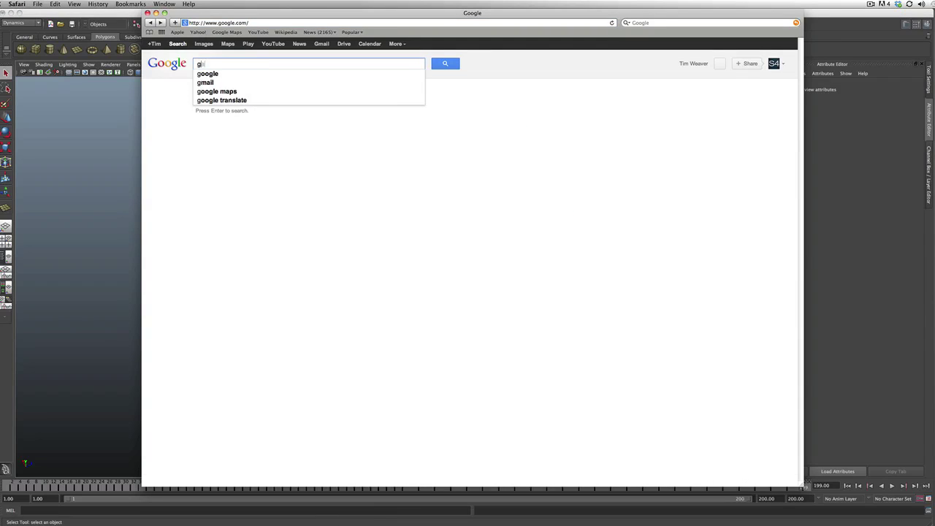
type("y")
key("Return")
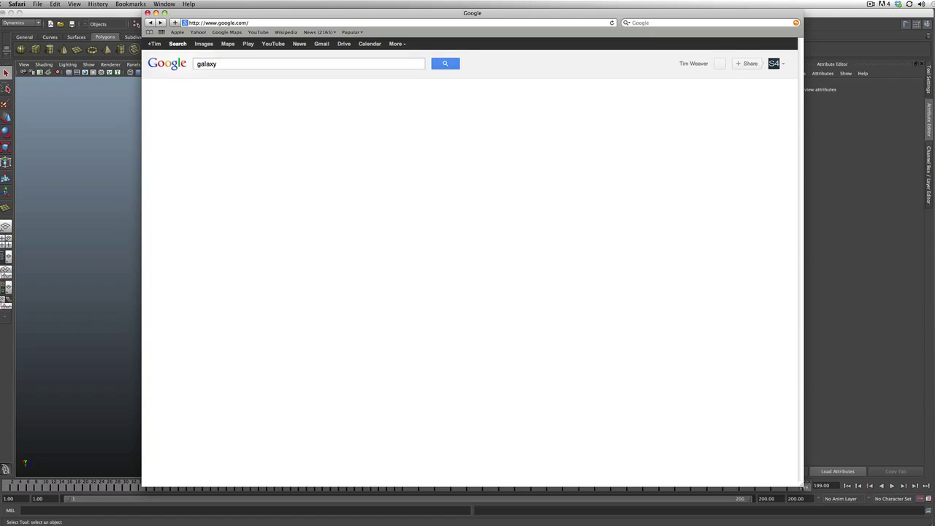
- Switch to image results and preview, then close, the Spiral Galaxy NGC 1232 picture
left_click(204, 44)
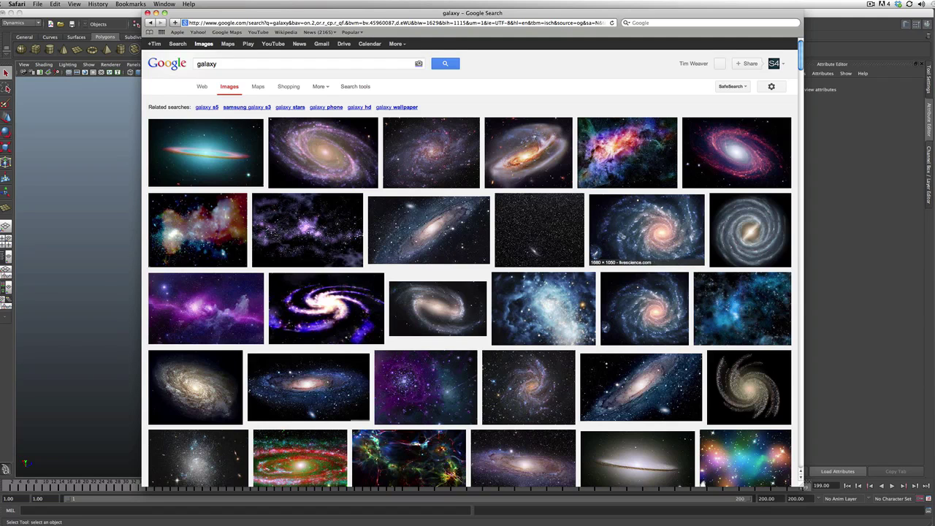
left_click(647, 230)
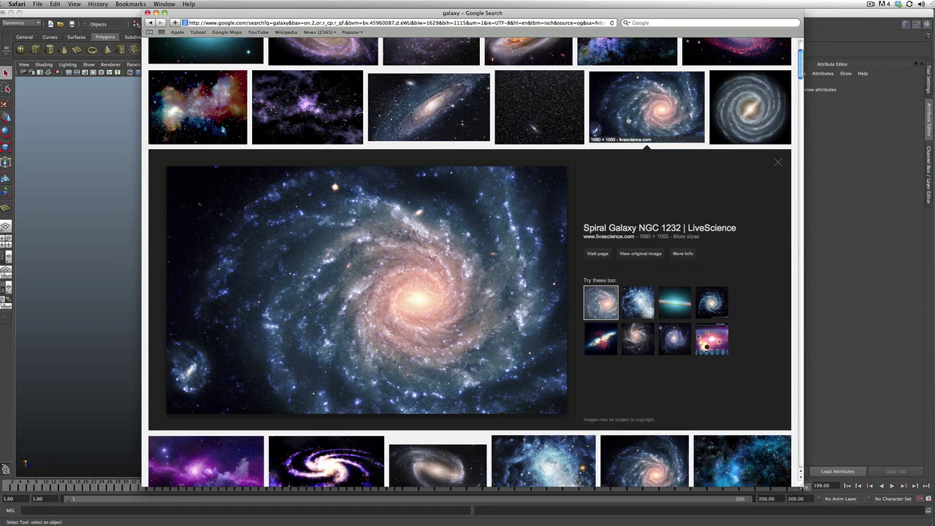
scroll(427, 296, "up", 3)
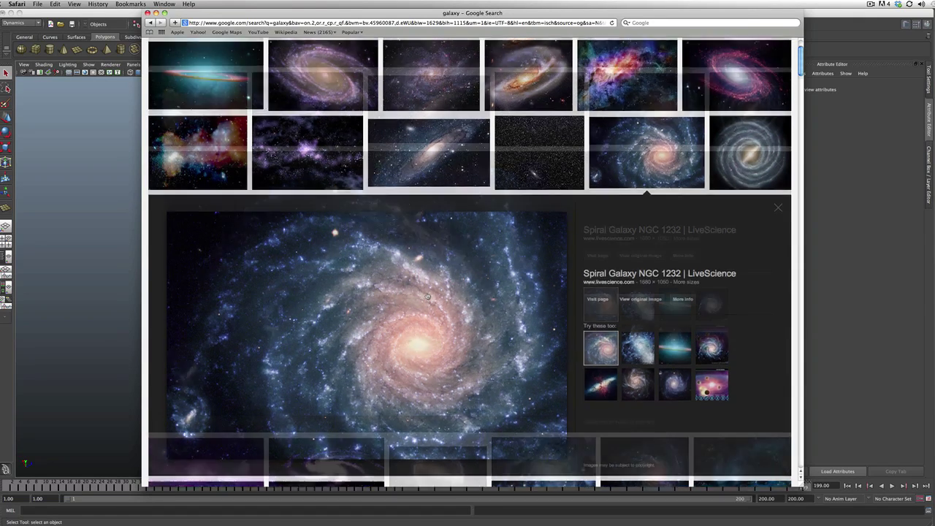
scroll(427, 296, "down", 3)
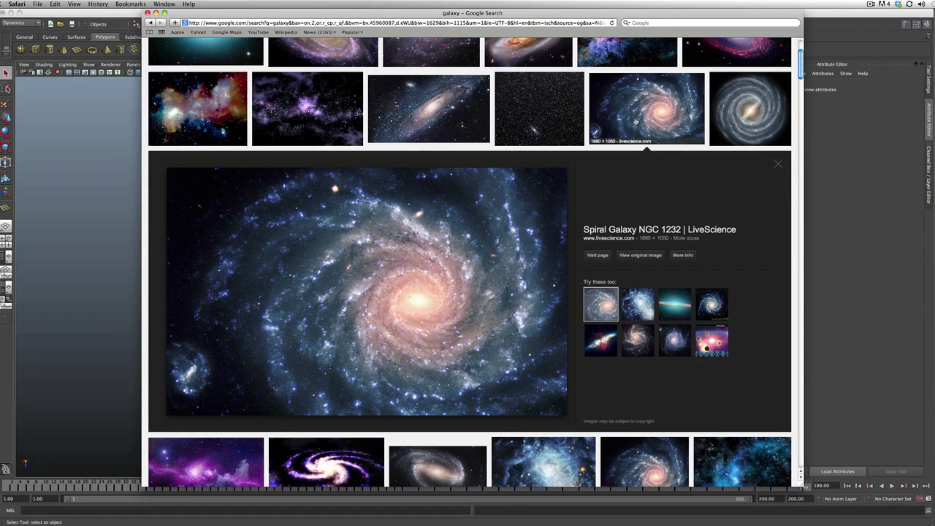
left_click(637, 120)
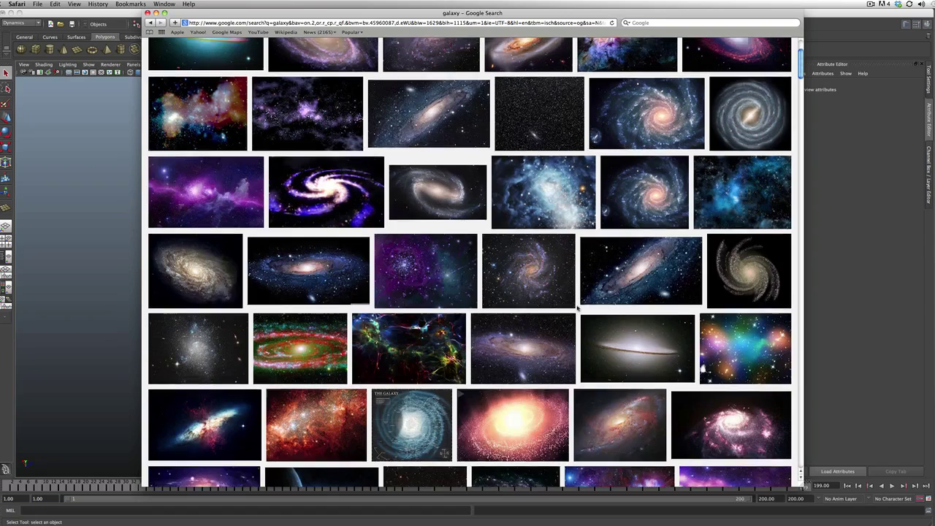
scroll(578, 308, "up", 3)
- Back in Maya, select pPlane1 and orbit around it in the Dynamics menu set
key("super+Tab")
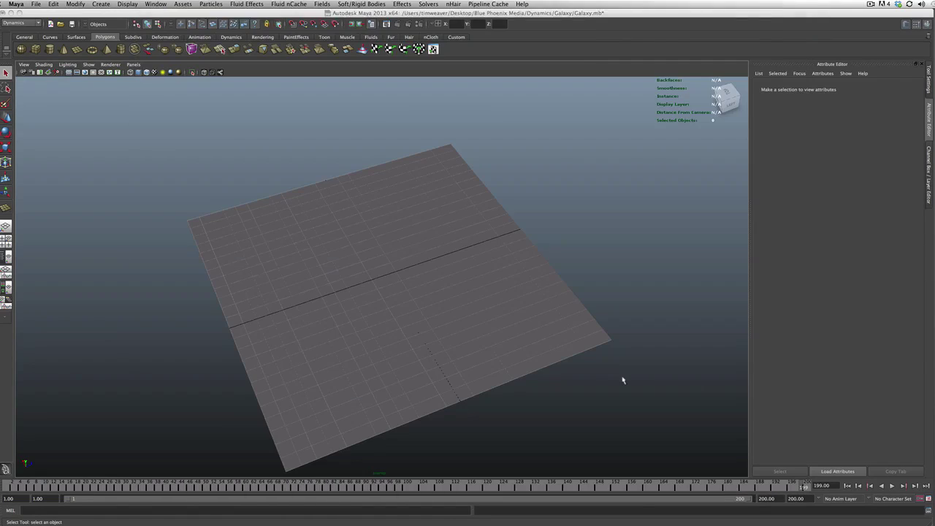
left_click(468, 340)
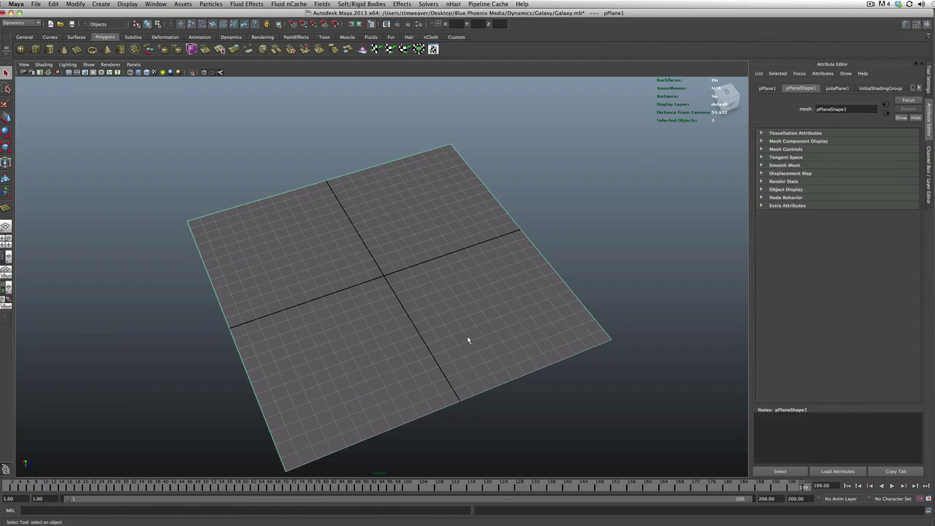
left_click_drag(466, 346, 485, 334, "alt")
scroll(453, 348, "up", 2)
scroll(453, 346, "down", 3)
left_click_drag(522, 359, 495, 361, "alt")
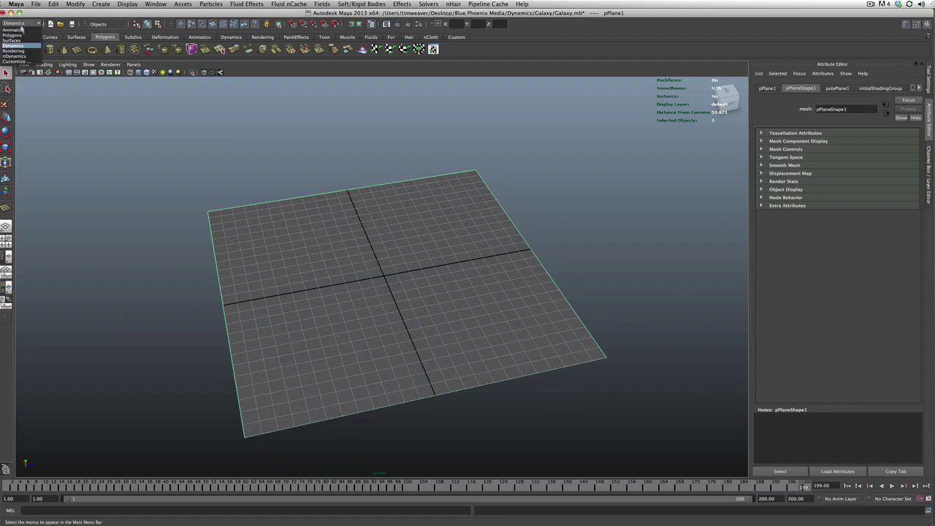
- Emit particles from the plane with a Surface emitter at rate 10000 via Emit from Object
left_click(212, 4)
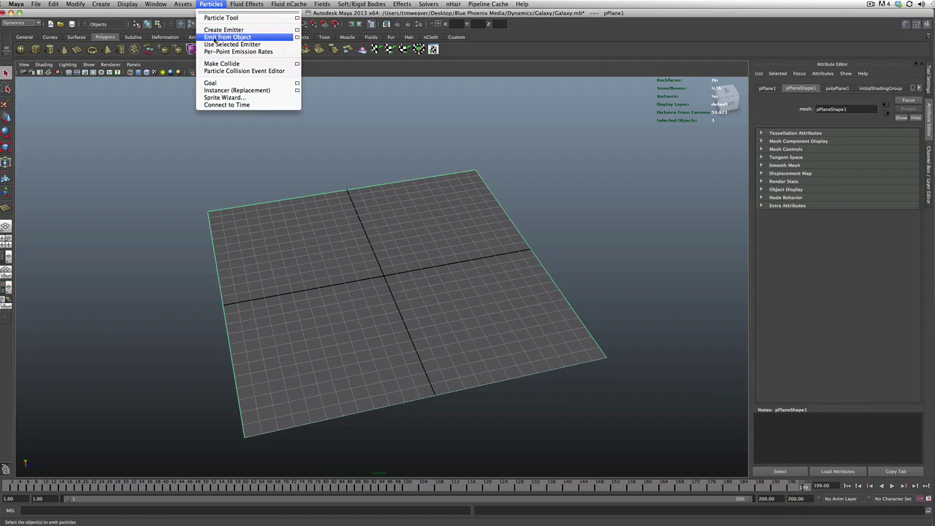
left_click(297, 37)
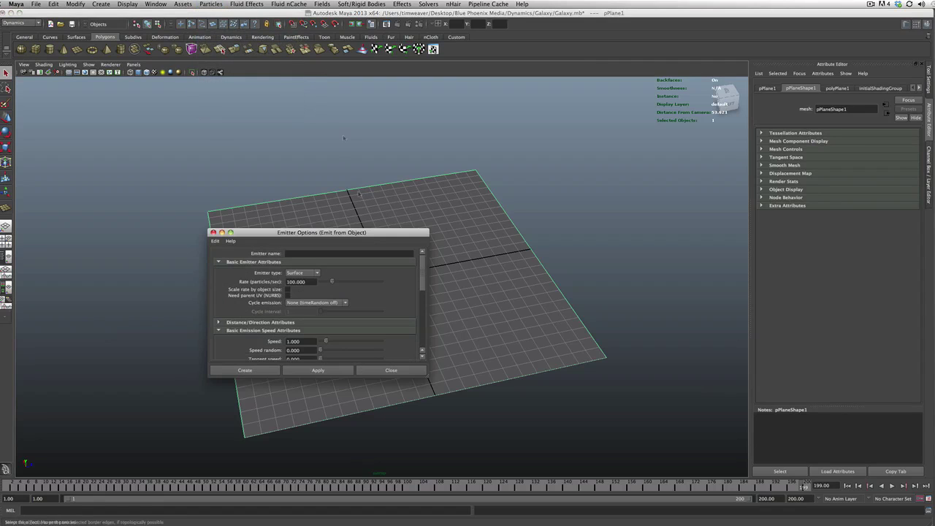
left_click_drag(358, 228, 476, 208)
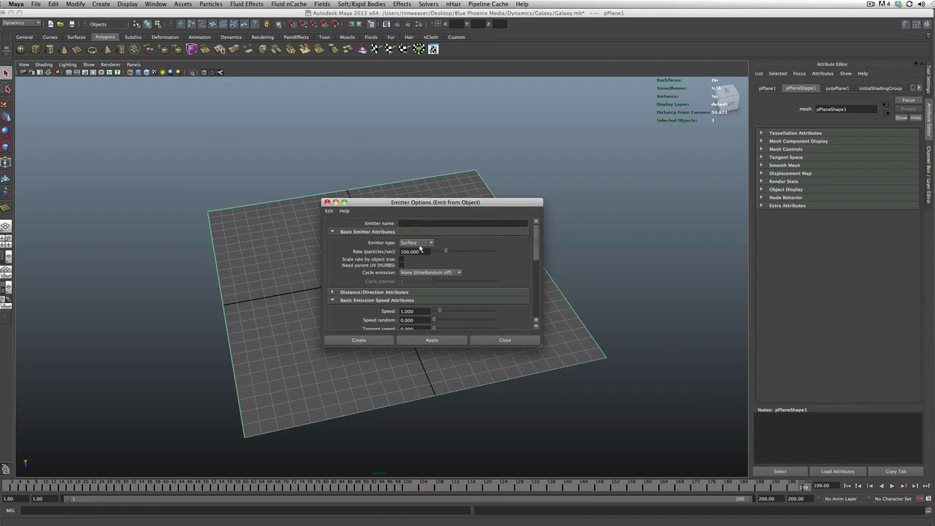
left_click(415, 243)
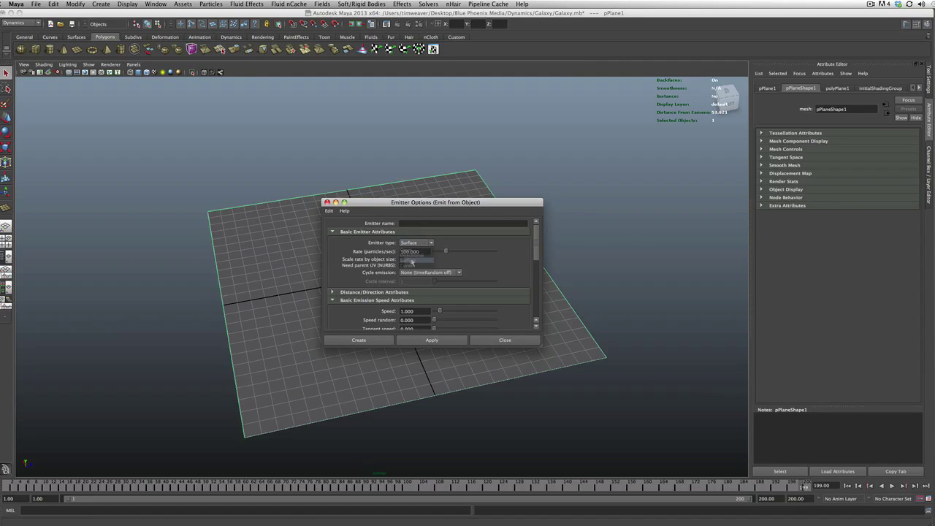
left_click(411, 261)
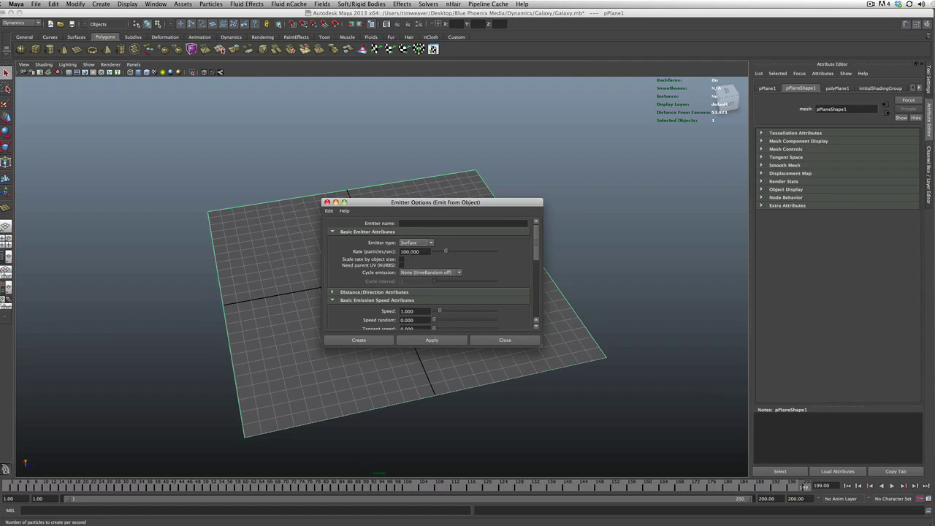
left_click(409, 251)
scroll(461, 291, "down", 3)
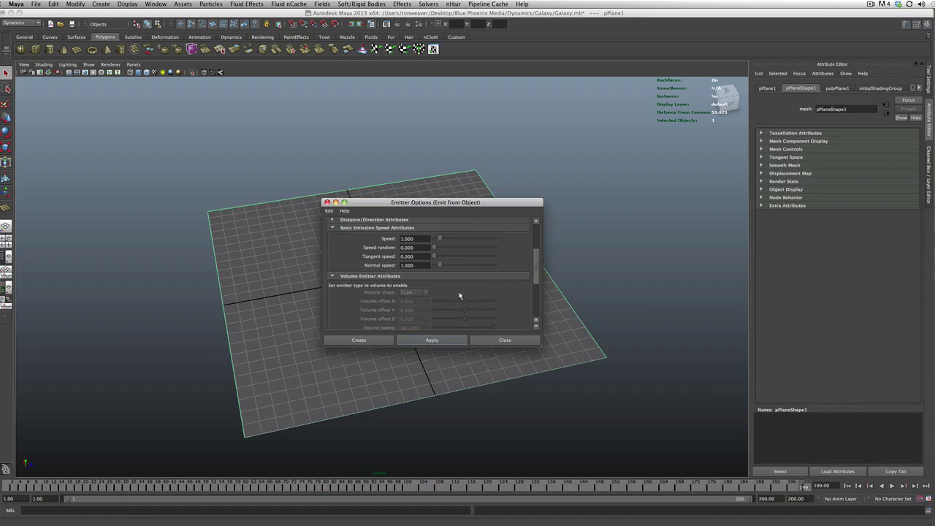
scroll(460, 295, "down", 5)
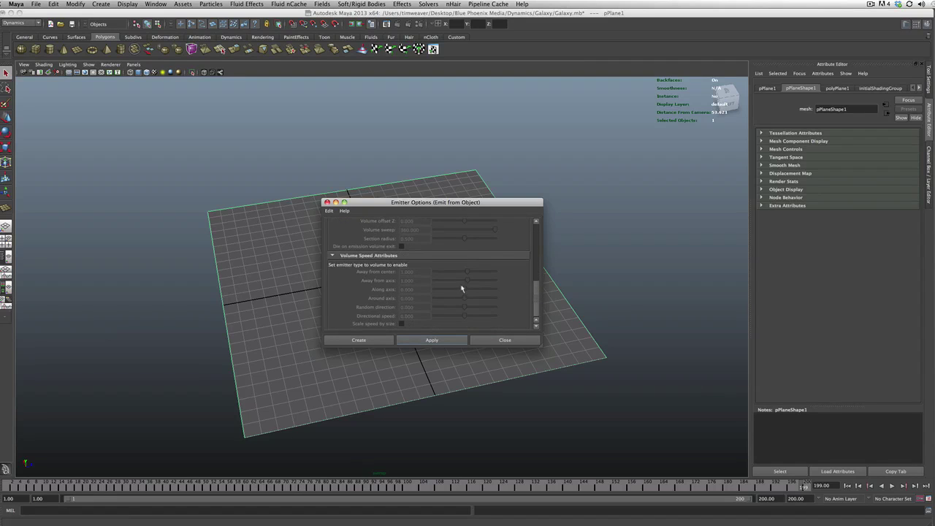
scroll(461, 290, "up", 3)
left_click(388, 341)
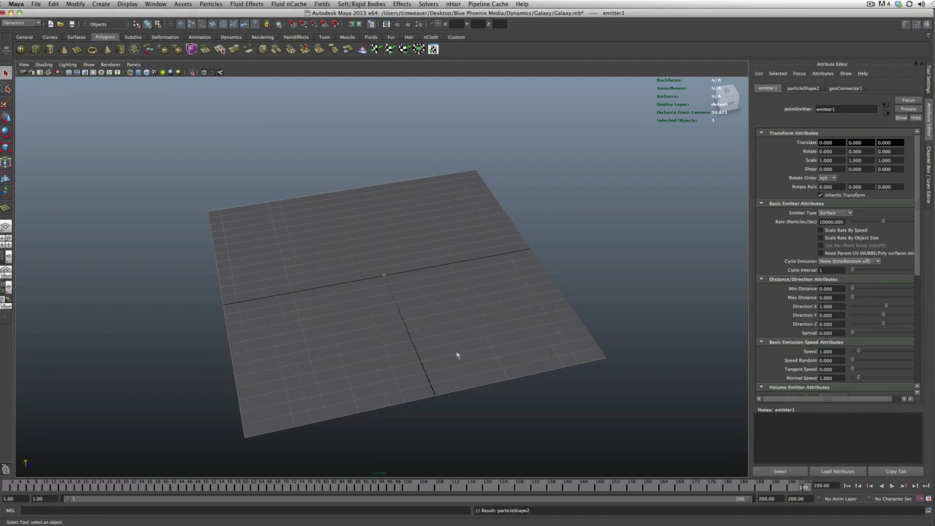
- Play the emission to watch particles rise off the plane, then stop and rewind to frame 1
left_click_drag(489, 355, 487, 354, "alt")
key("alt+v")
left_click_drag(545, 409, 541, 392, "alt")
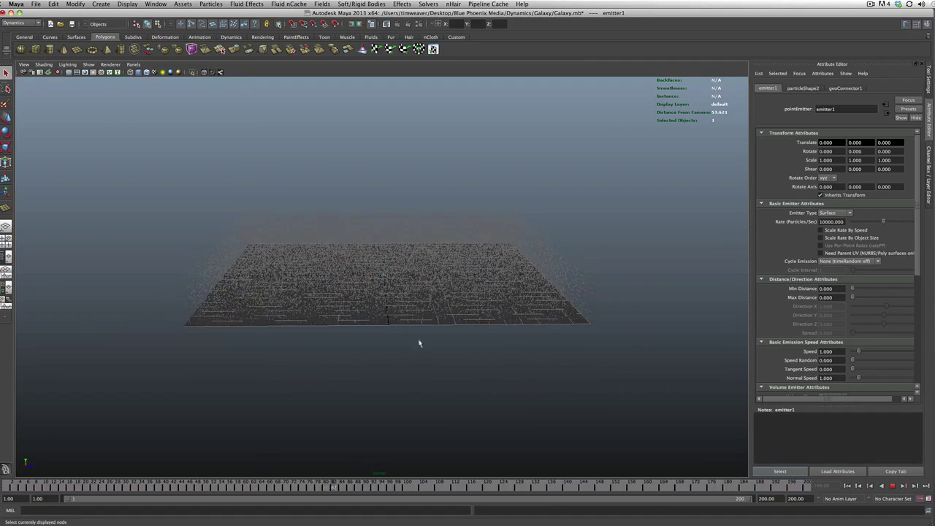
left_click_drag(419, 340, 435, 354, "alt")
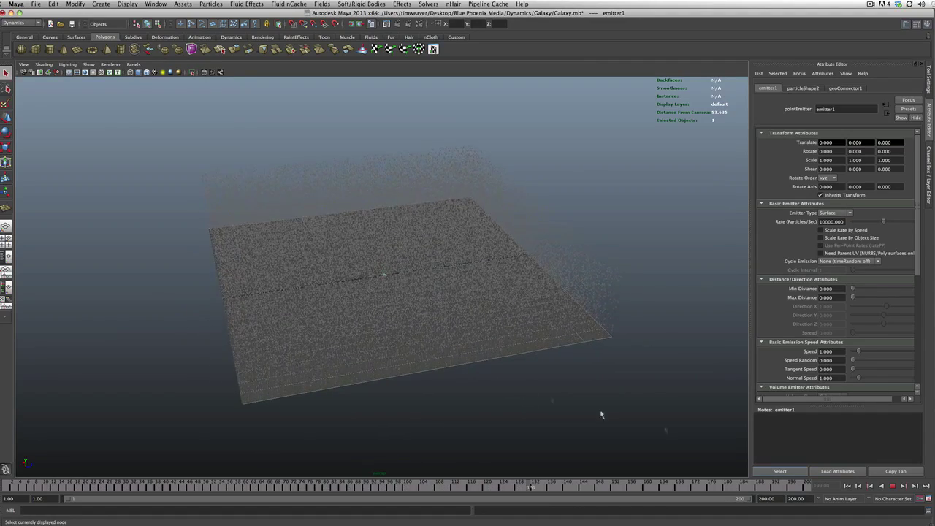
left_click(892, 486)
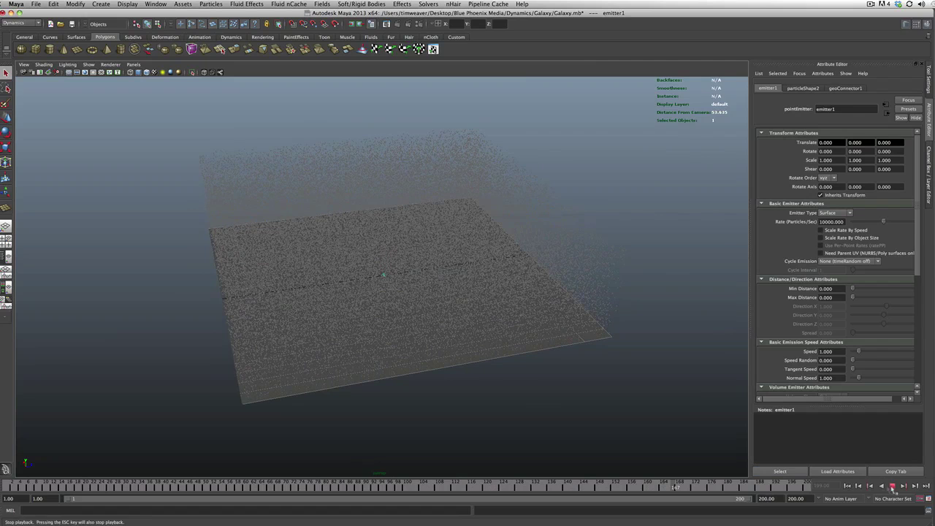
left_click(847, 486)
left_click_drag(507, 365, 457, 352, "alt")
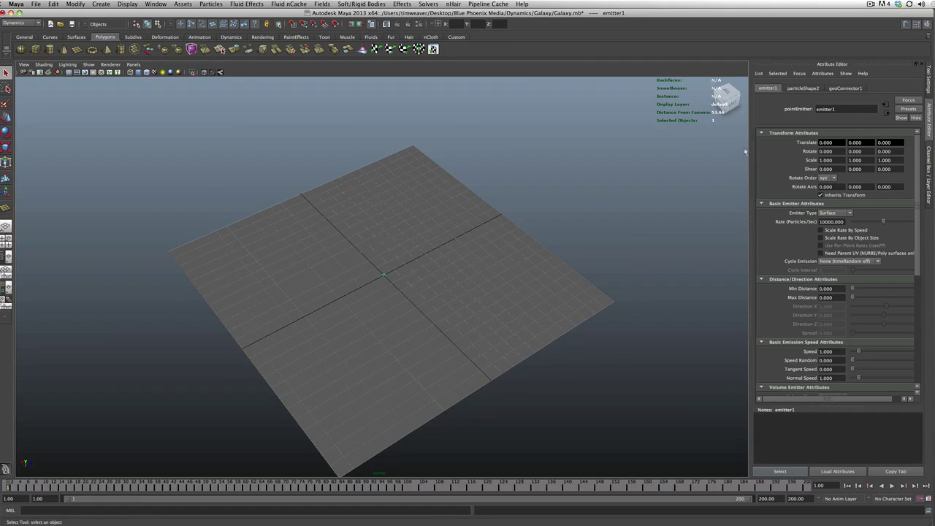
left_click(803, 88)
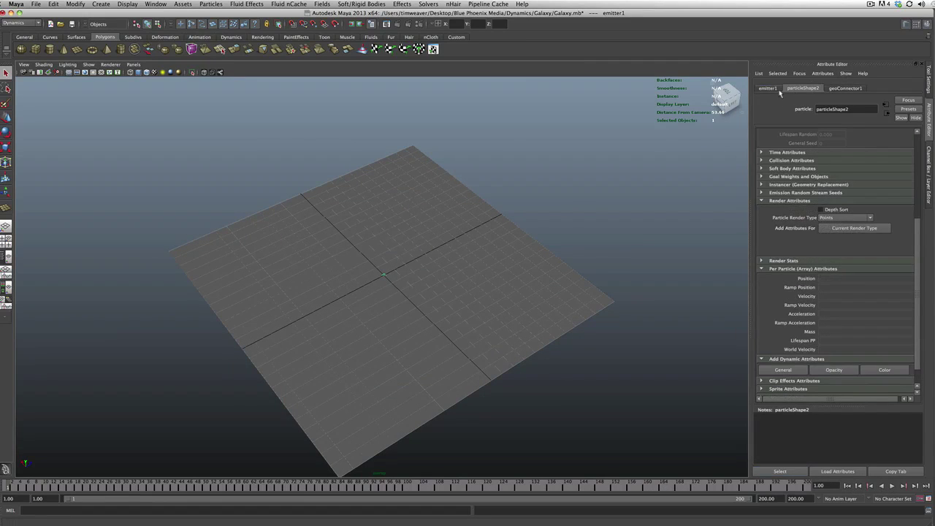
- Map a File texture (file5) to emitter1's Particle Color and browse for its image
left_click(767, 88)
scroll(829, 182, "down", 5)
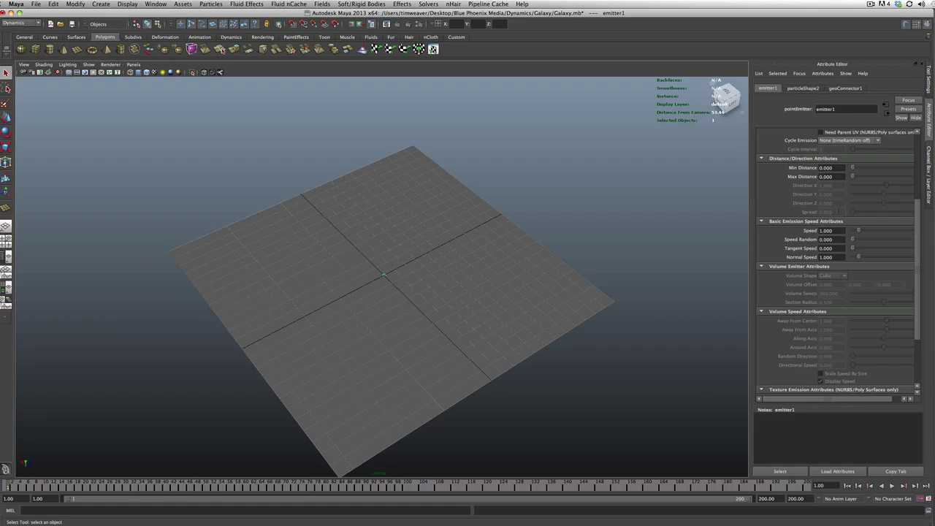
scroll(837, 263, "down", 5)
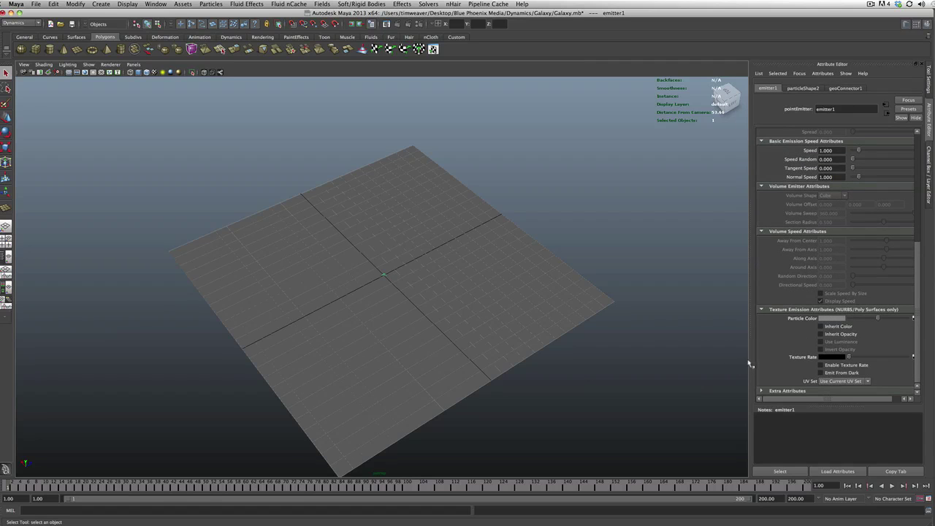
left_click_drag(750, 359, 730, 362)
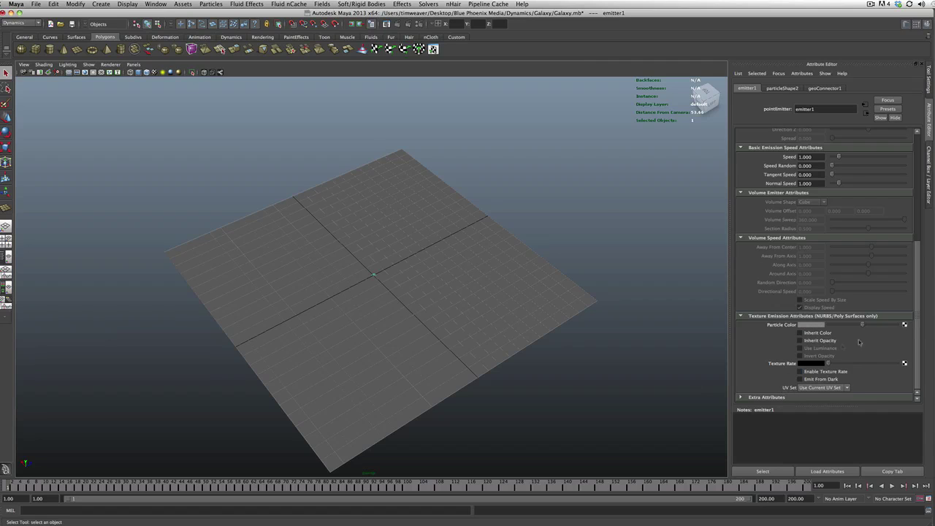
left_click(905, 325)
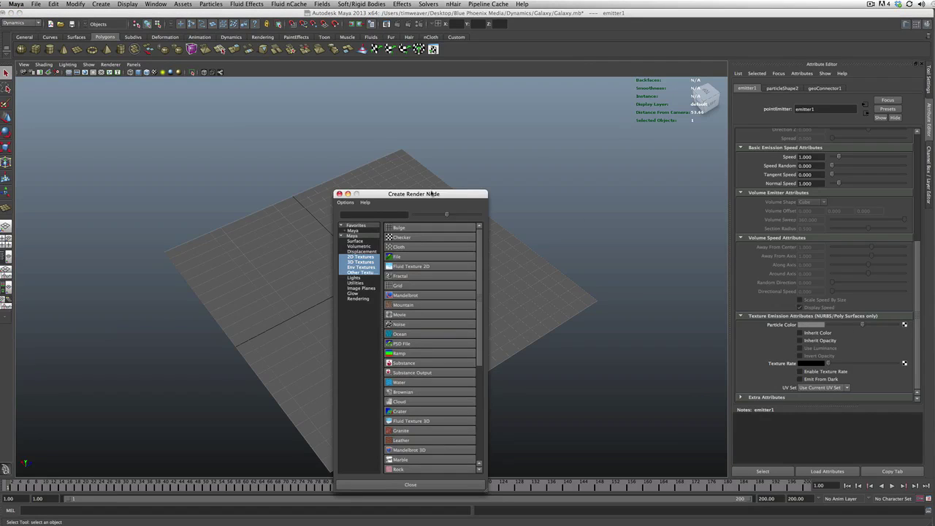
left_click_drag(432, 194, 486, 147)
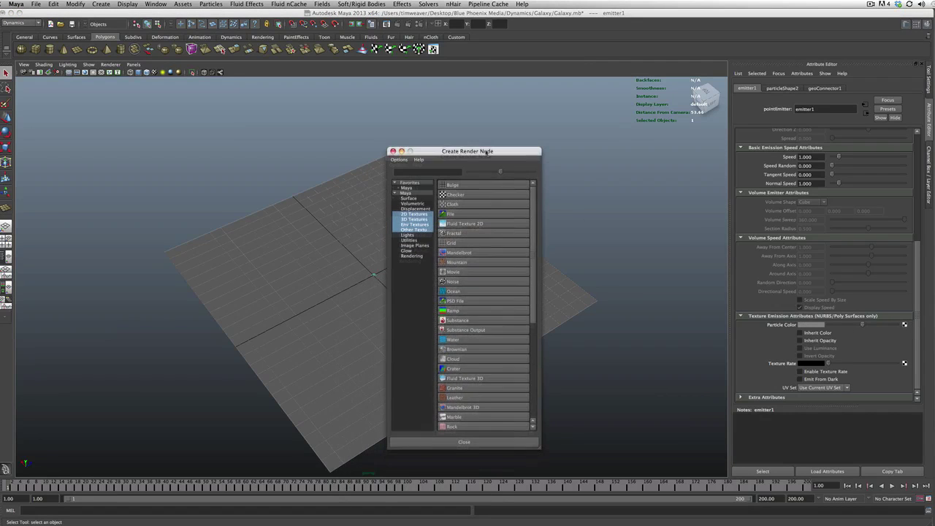
left_click(459, 210)
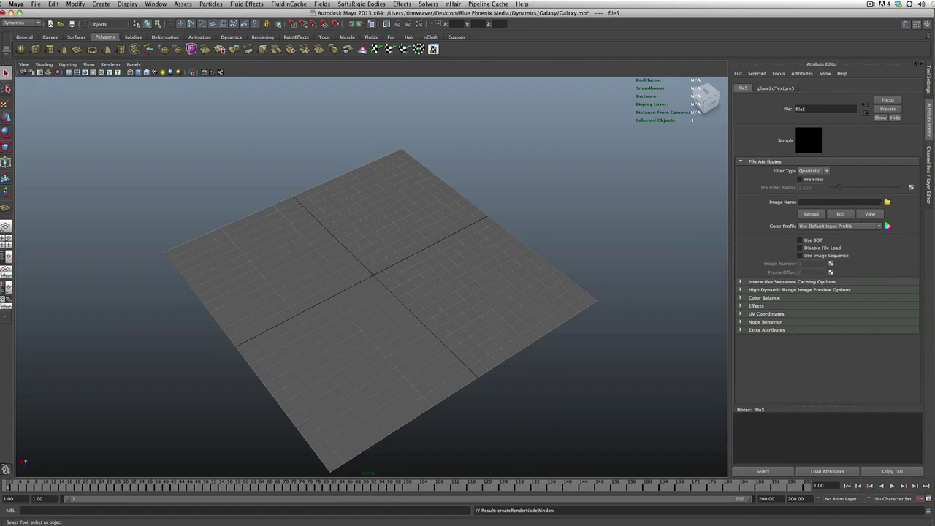
left_click(888, 202)
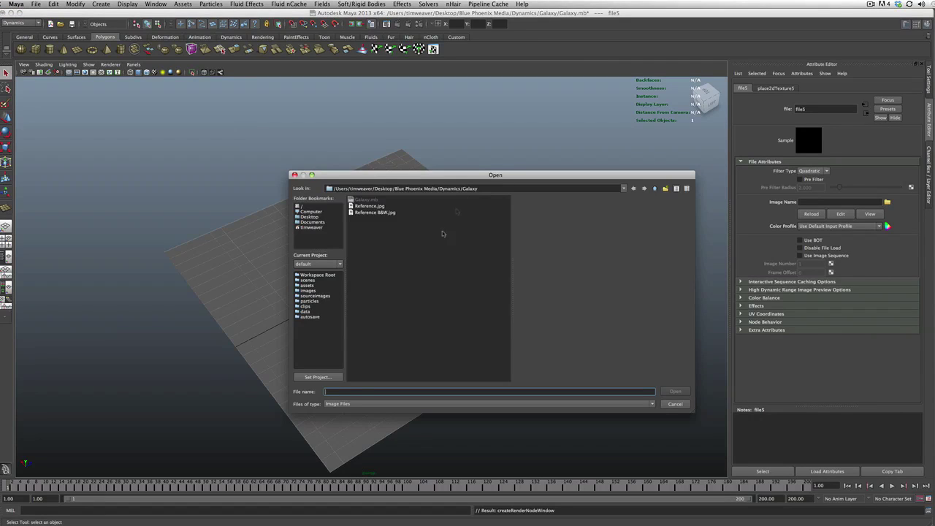
- Compare the previews of Reference.jpg and Reference B&W.jpg in the Open dialog
left_click_drag(470, 174, 472, 172)
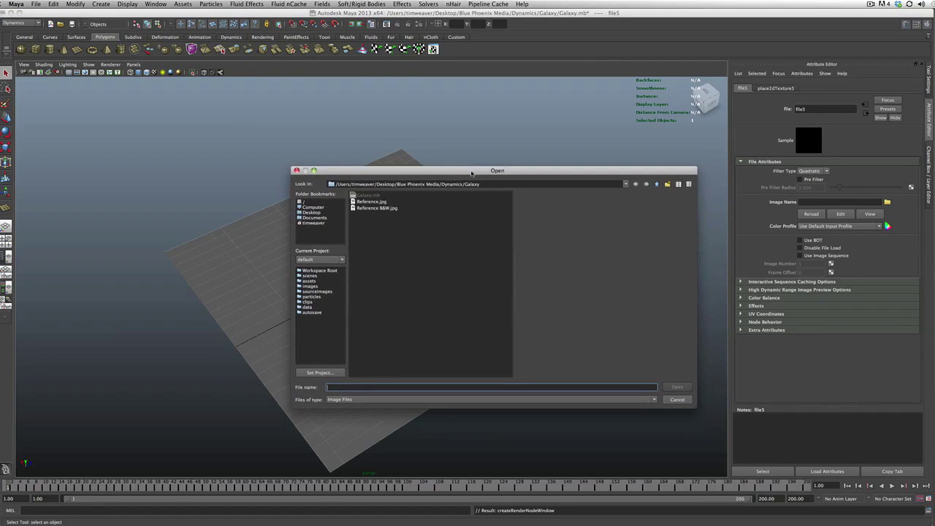
left_click(380, 203)
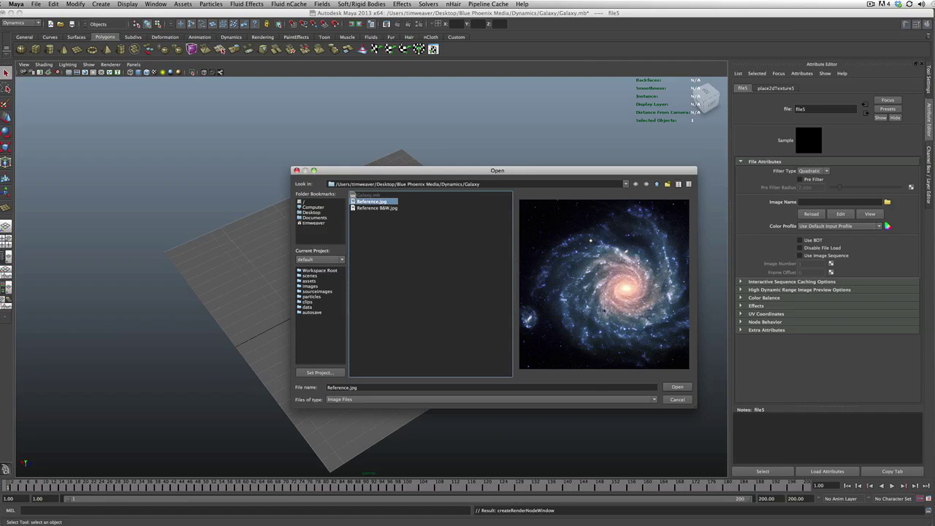
left_click(386, 209)
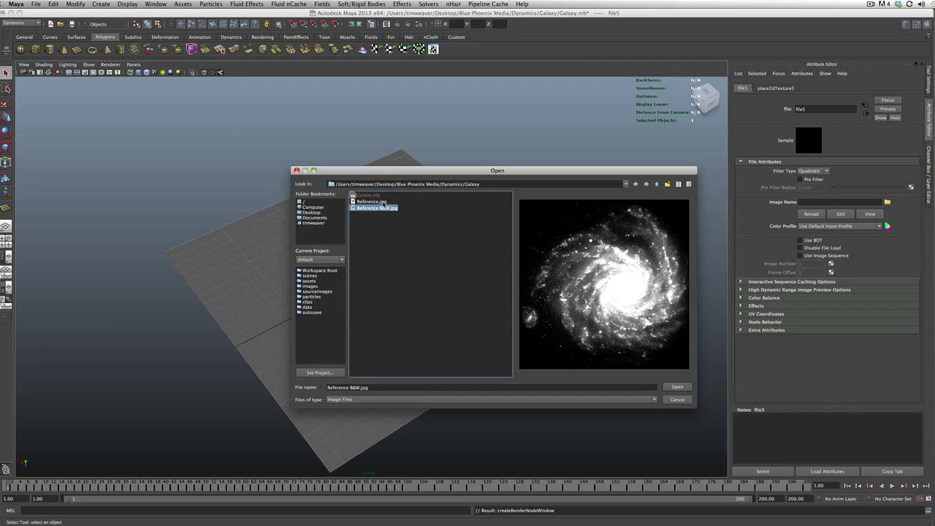
left_click(373, 202)
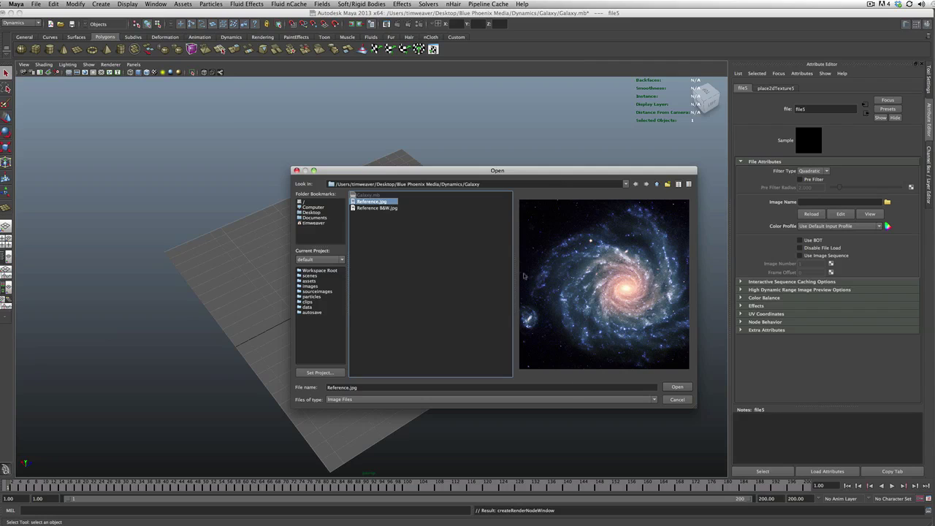
left_click(388, 208)
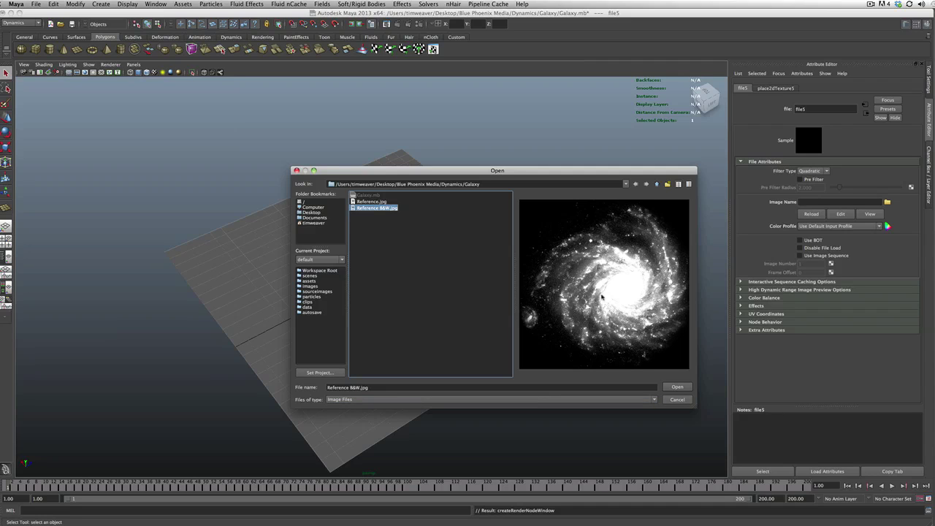
- Load the colour image Reference.jpg into file5 and start playback
left_click_drag(430, 176, 412, 169)
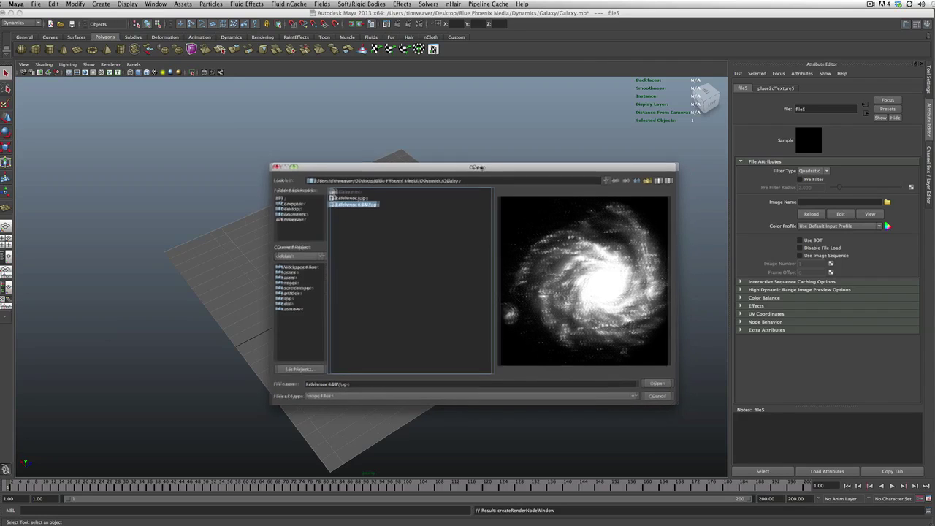
left_click_drag(484, 168, 480, 171)
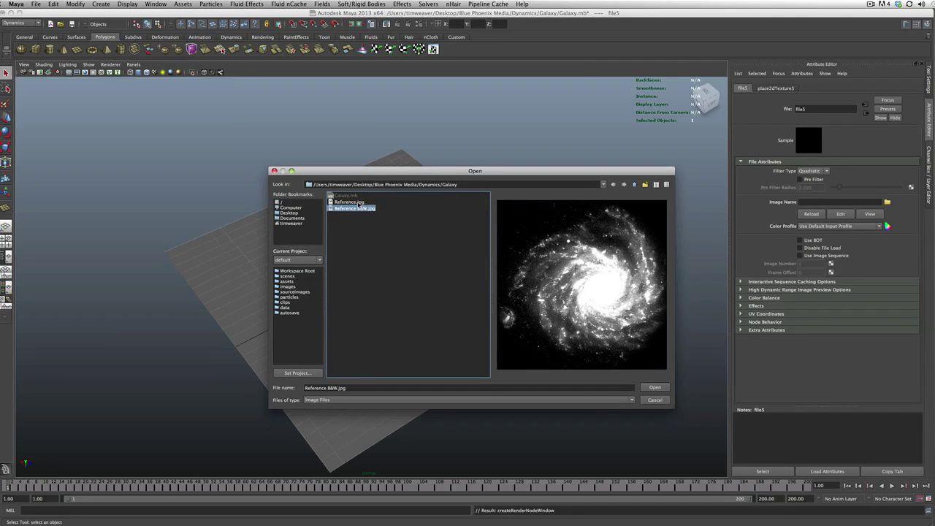
left_click(350, 201)
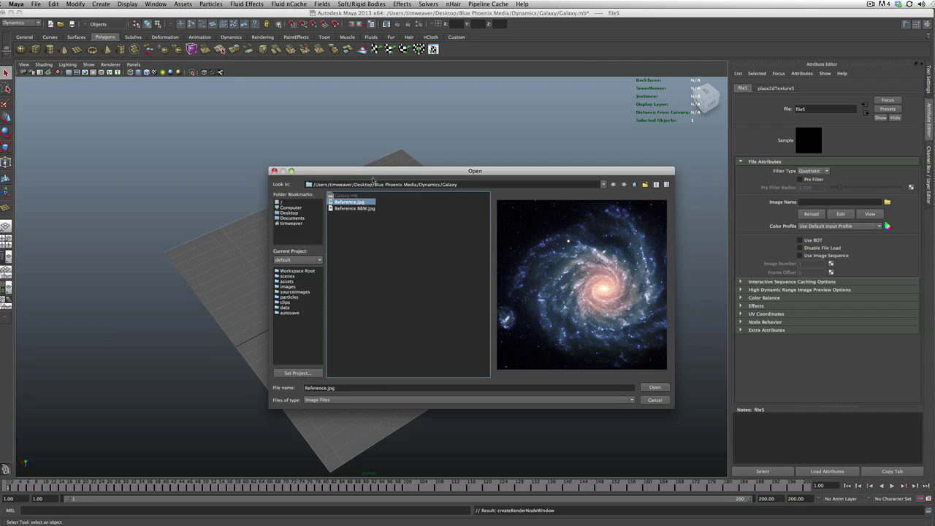
left_click_drag(372, 176, 378, 178)
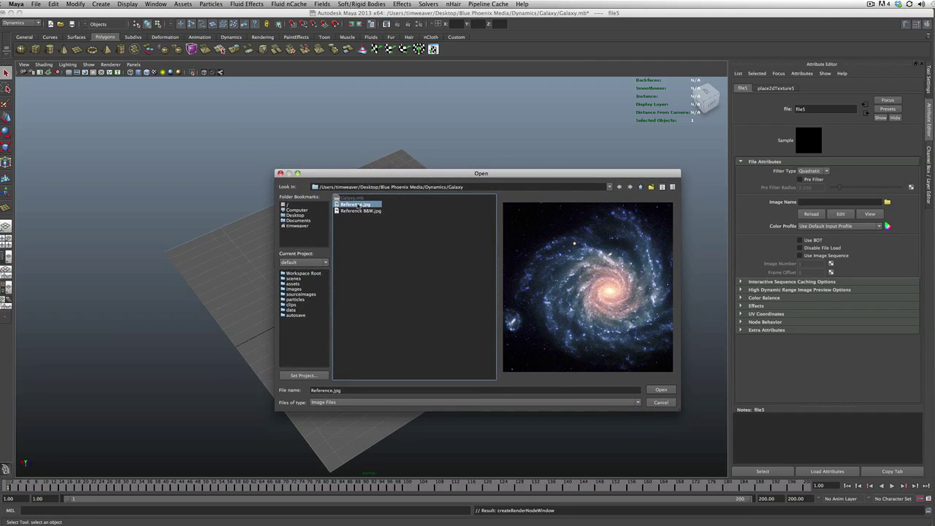
double_click(359, 206)
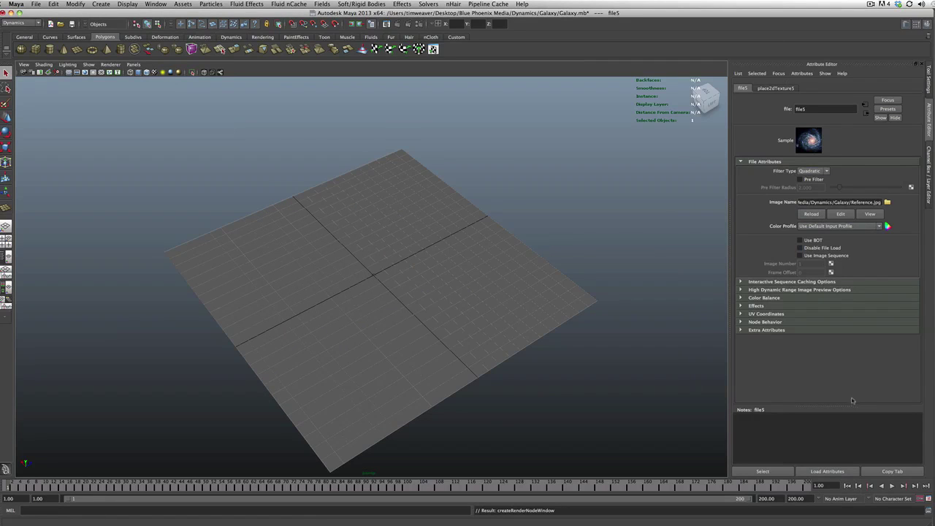
left_click(892, 487)
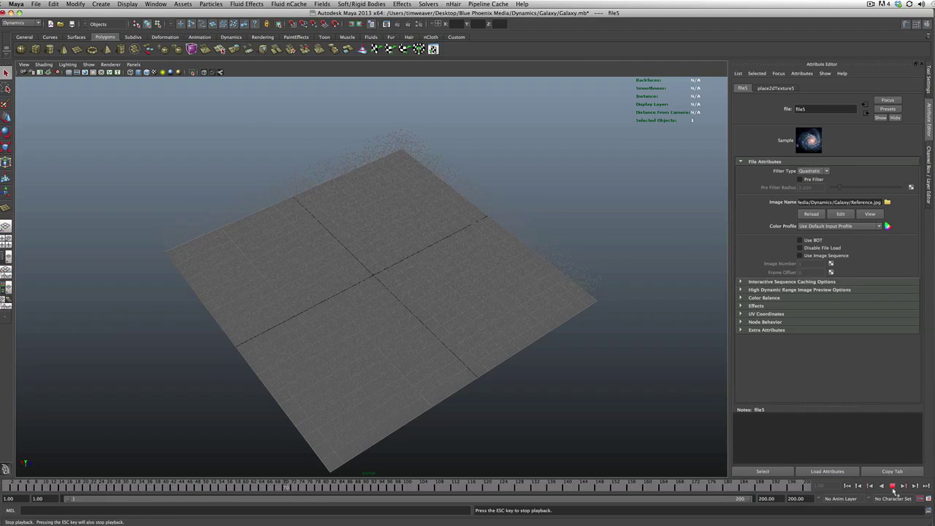
- Stop at frame 108, select the particles, and make emitted particles inherit the texture colour
left_click(895, 491)
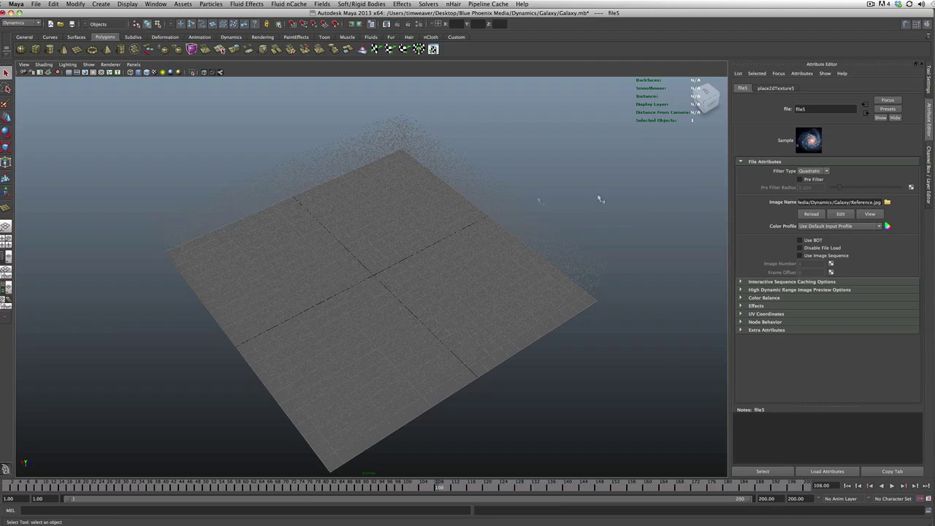
left_click(547, 236)
left_click(799, 88)
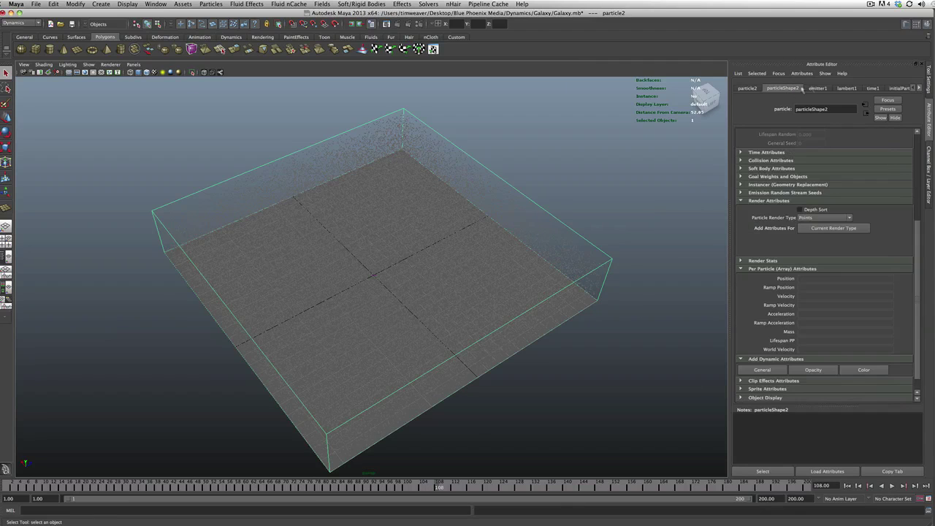
left_click(804, 88)
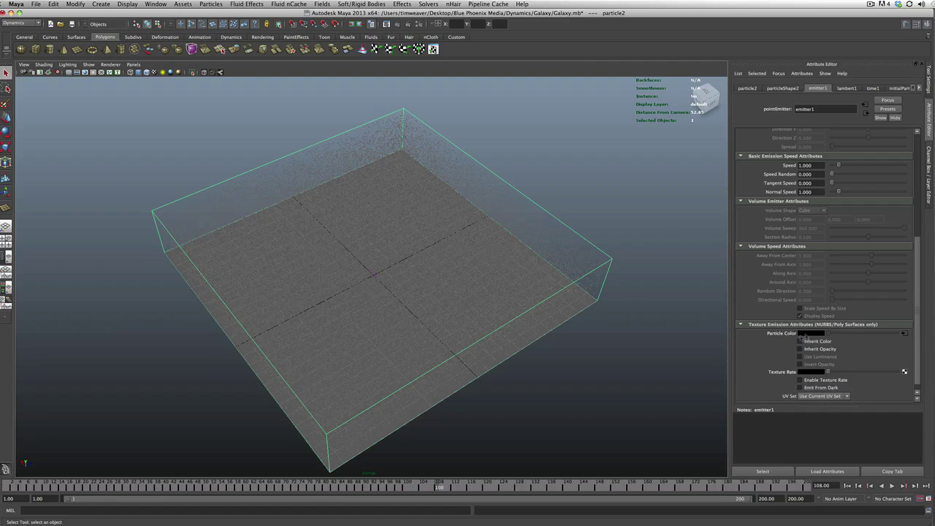
left_click(801, 341)
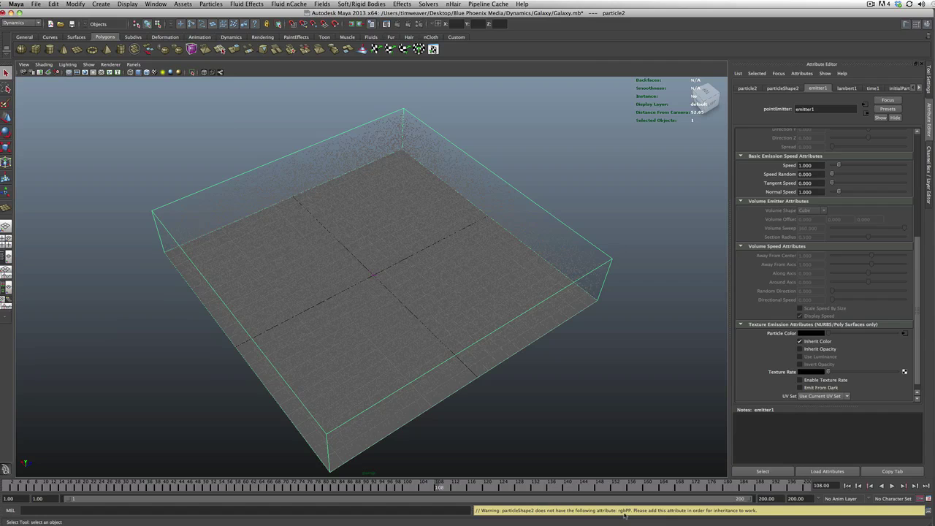
left_click(638, 260)
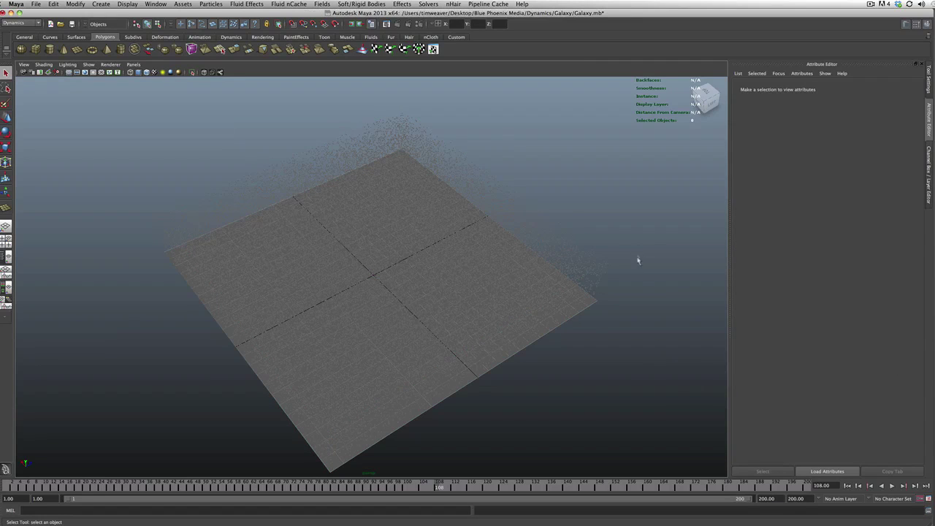
left_click(610, 278)
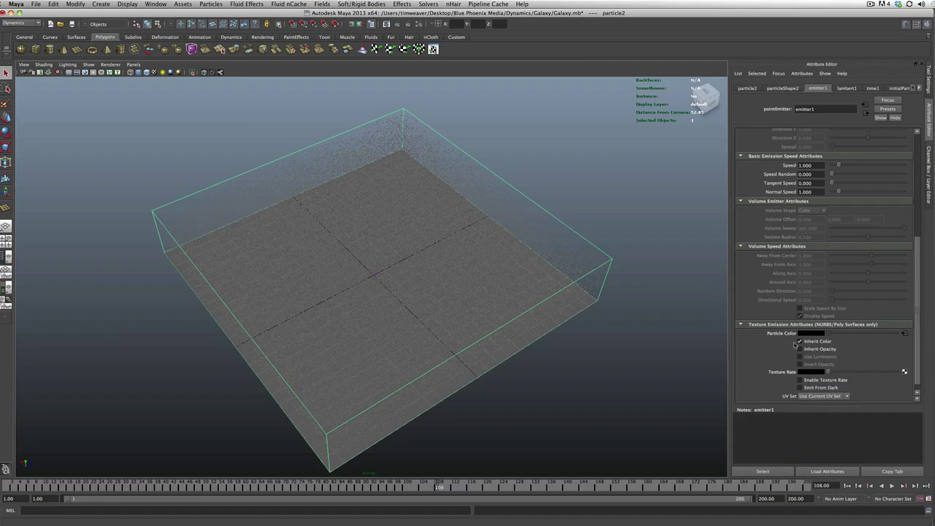
- Replay the emission from frame 1, rewind, and map a new texture to Texture Rate
left_click(848, 485)
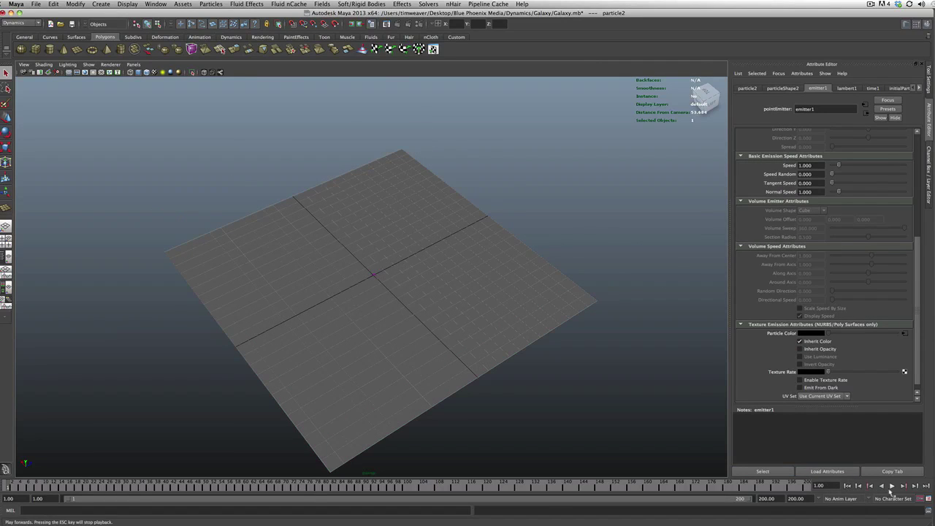
left_click(892, 487)
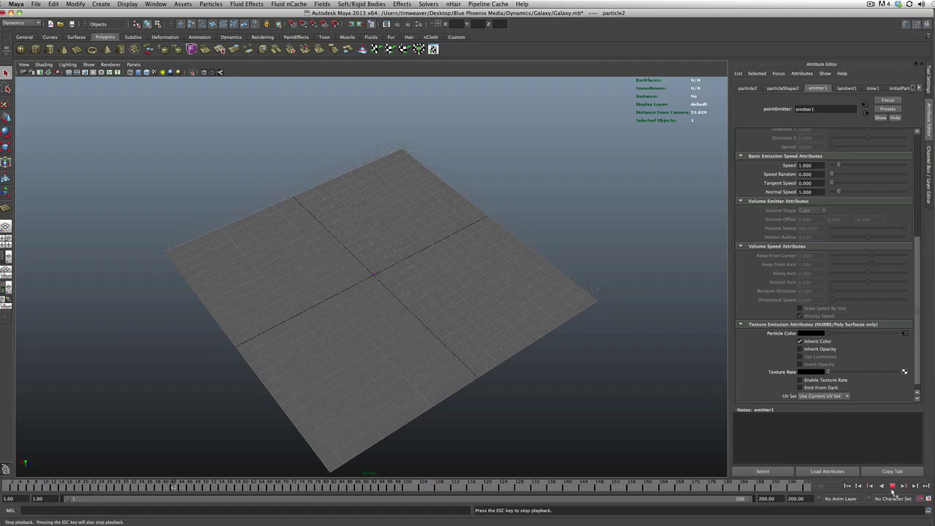
left_click(892, 486)
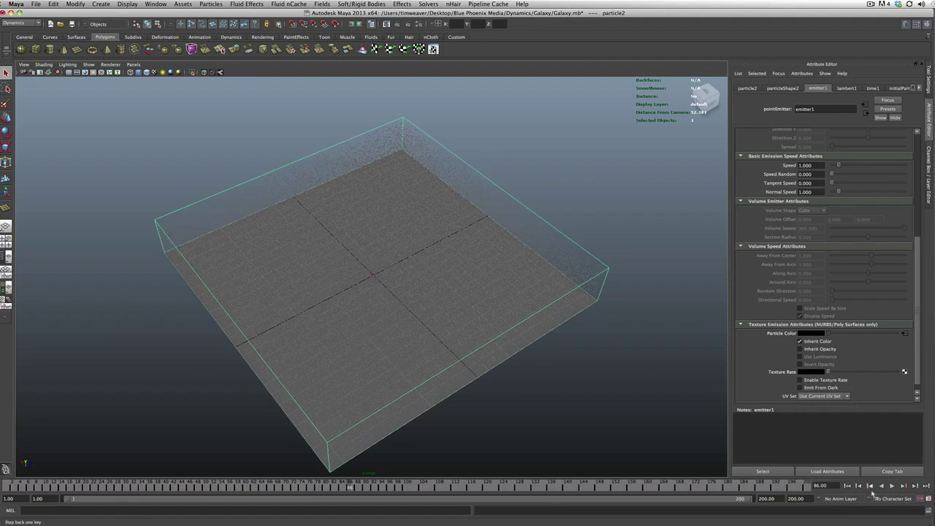
left_click(848, 486)
scroll(779, 347, "down", 1)
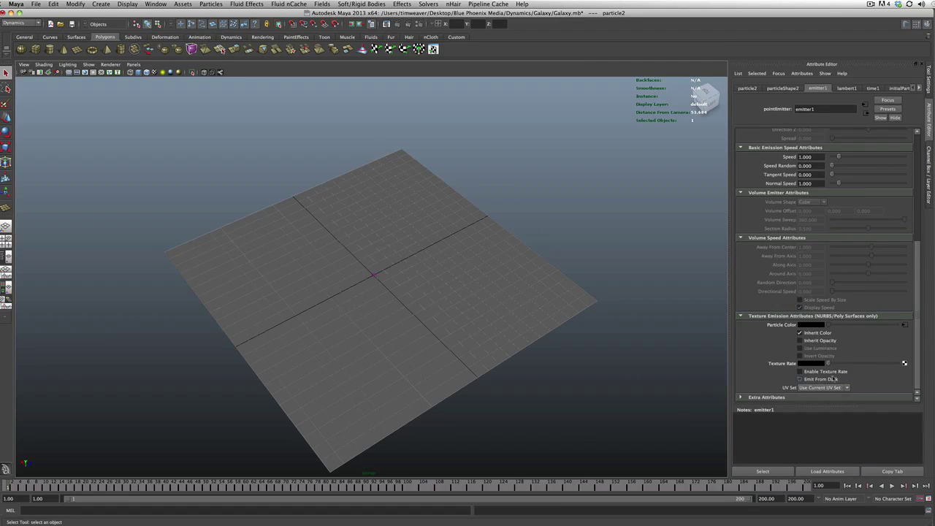
left_click(905, 363)
- Create a File texture (file6) for Texture Rate using Reference B&W.jpg
left_click(447, 209)
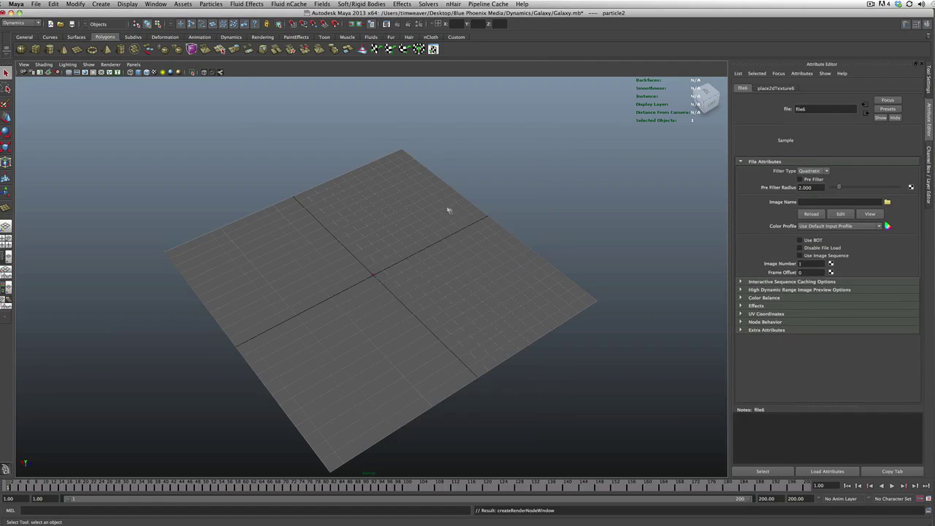
left_click(889, 203)
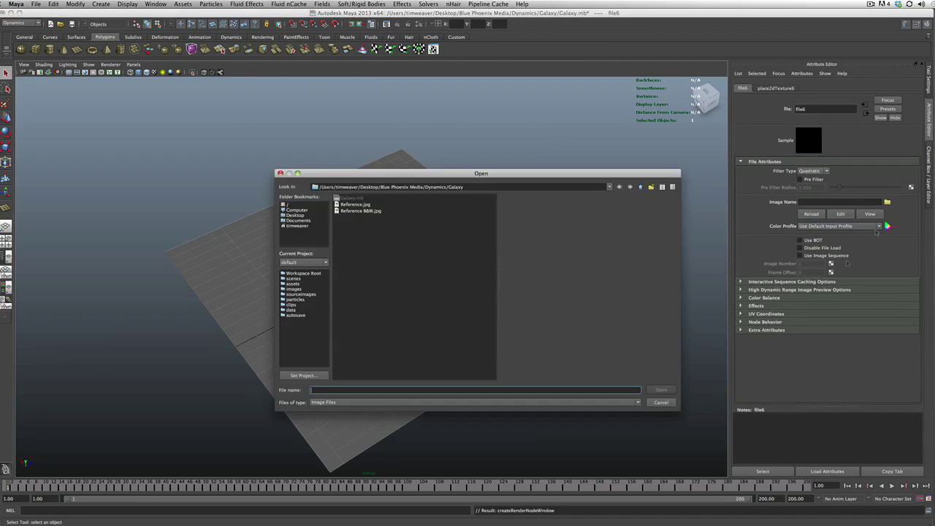
left_click(361, 211)
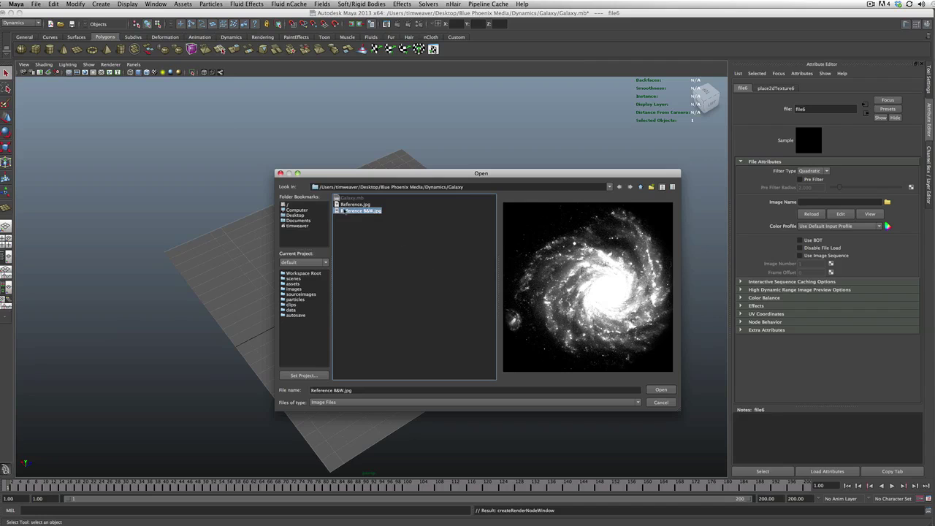
double_click(343, 211)
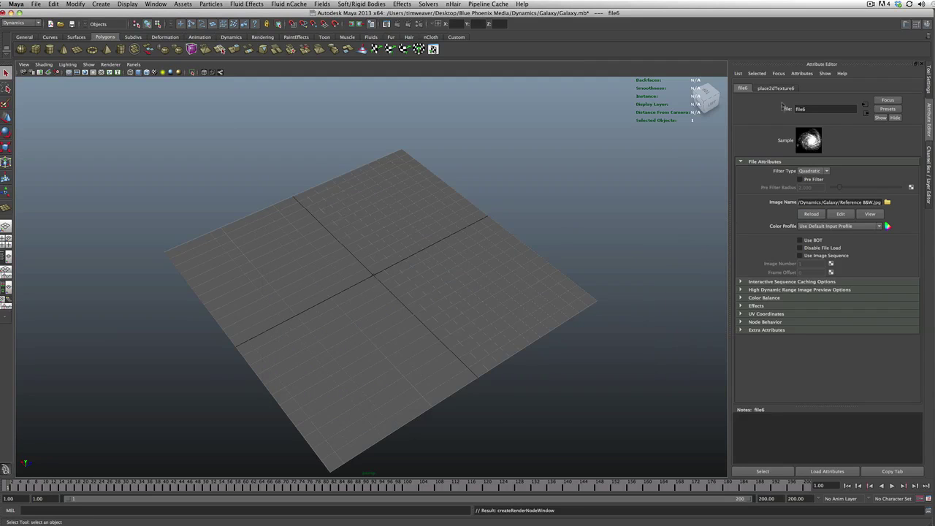
- Turn on Enable Texture Rate for emitter1 and test playback, stopping at frame 66
left_click(892, 487)
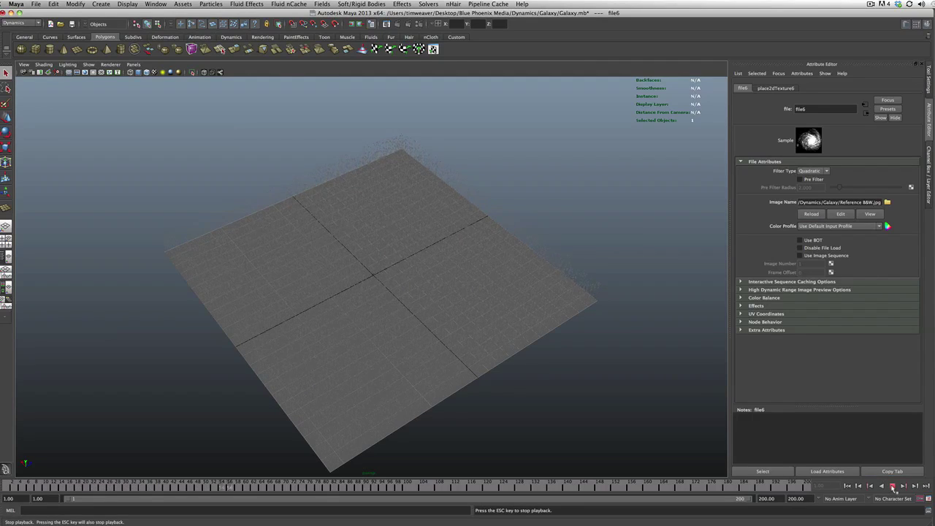
left_click(893, 488)
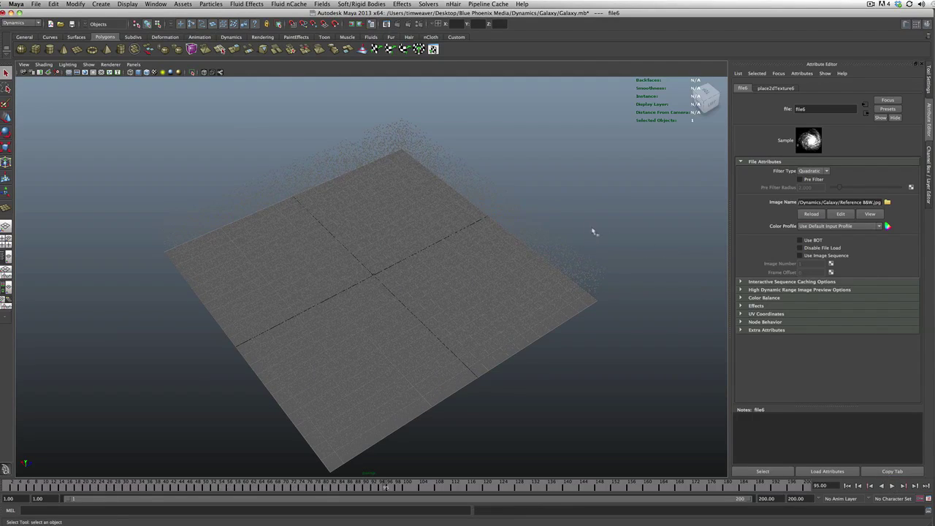
left_click(613, 302)
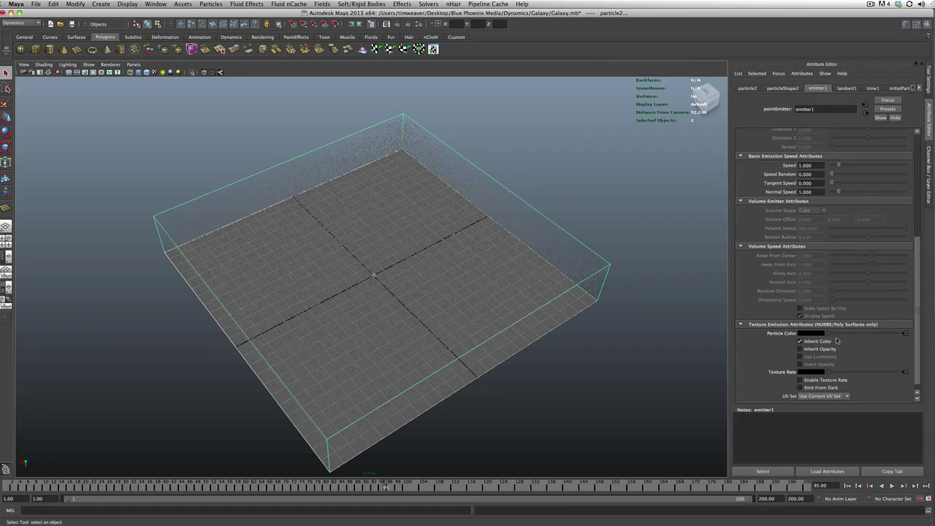
scroll(838, 341, "down", 1)
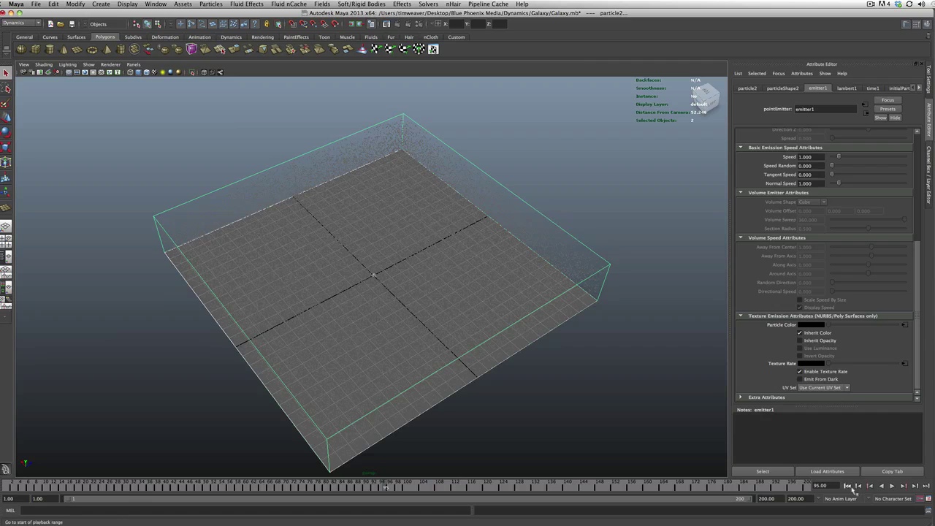
left_click(848, 486)
left_click(891, 486)
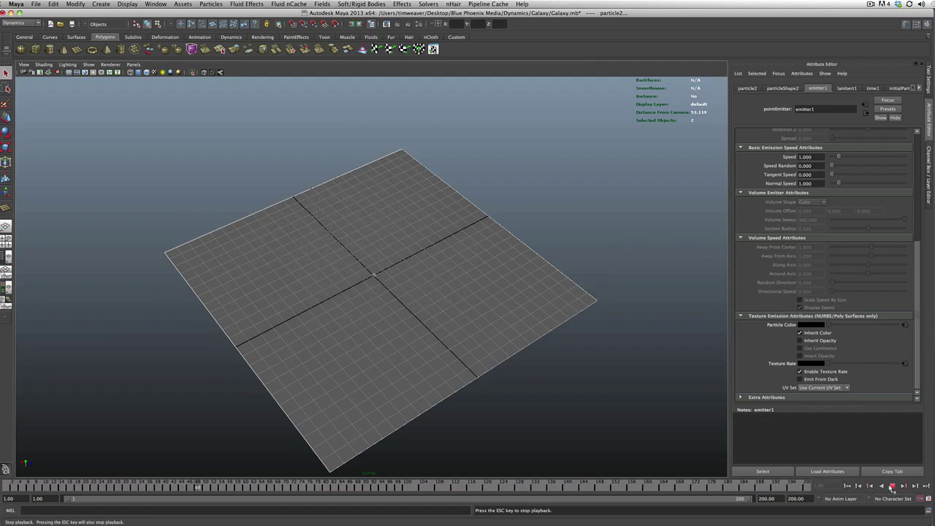
left_click(892, 487)
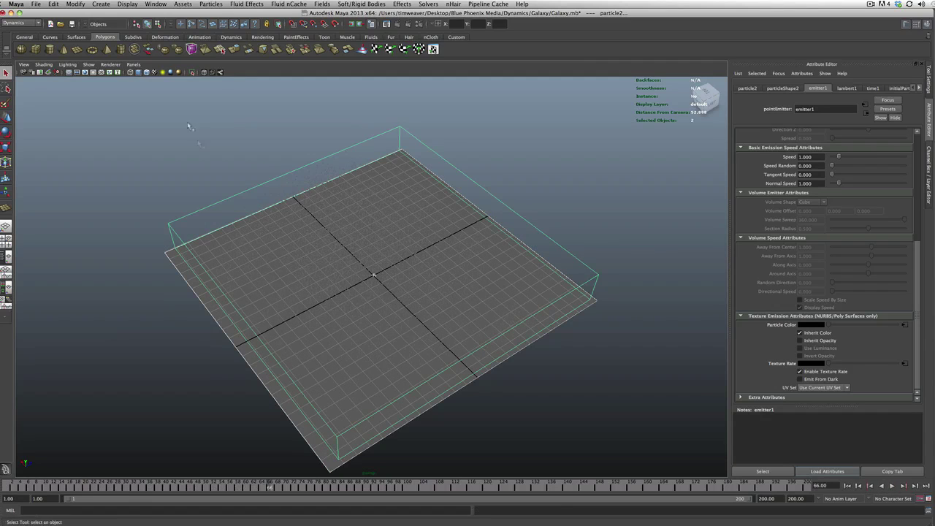
left_click(88, 64)
left_click(110, 65)
- Hide polygons in the viewport so only the particle object remains, and select the particles
left_click(88, 64)
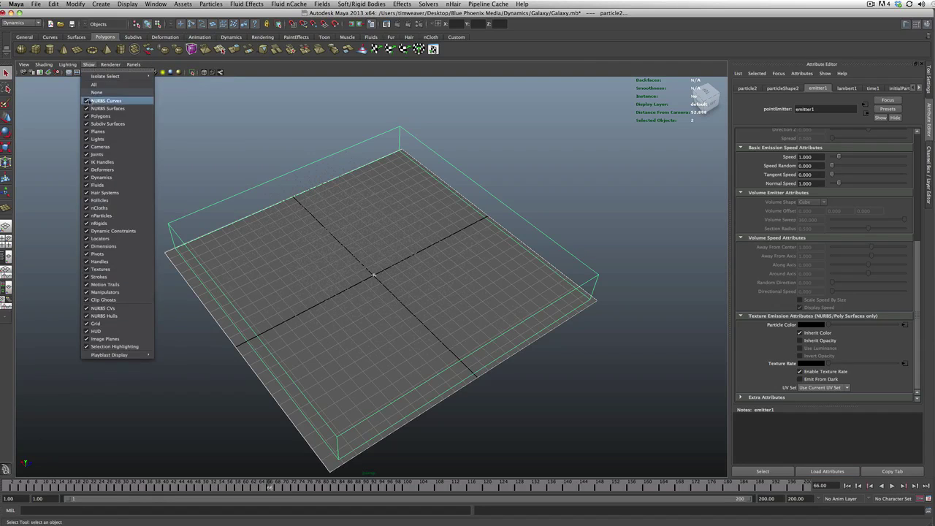
left_click(102, 116)
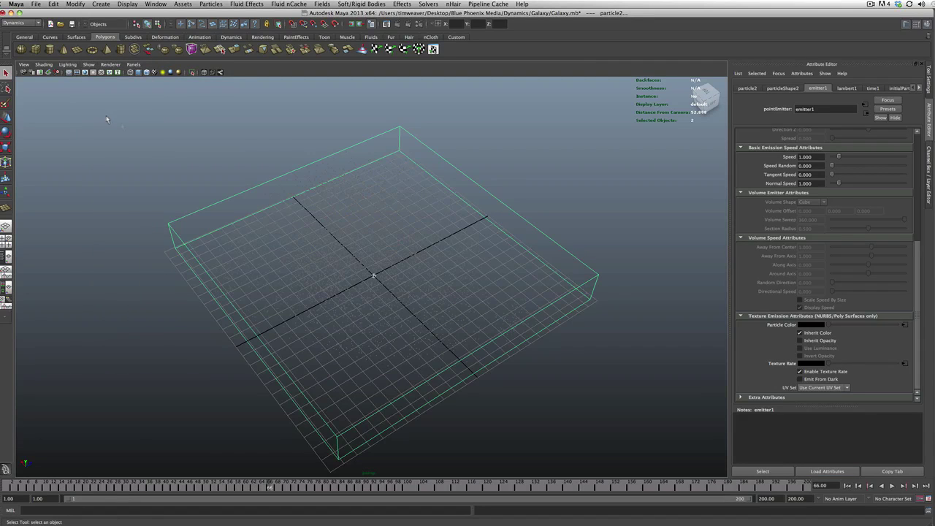
left_click(599, 235)
left_click_drag(599, 236, 412, 236, "alt")
left_click(470, 291)
left_click(613, 302)
left_click(412, 236)
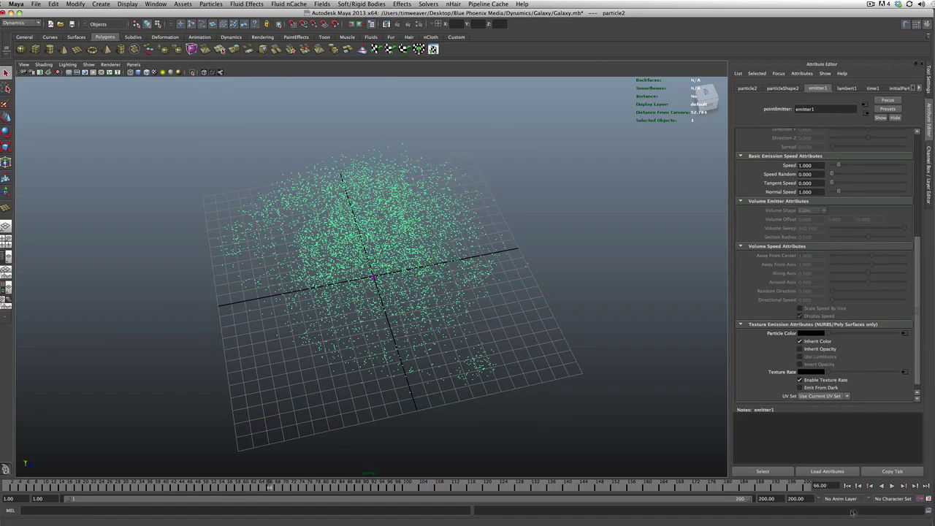
- Replay from frame 1 to frame 160 and orbit around the galaxy-shaped particle cloud
left_click(848, 485)
left_click(892, 485)
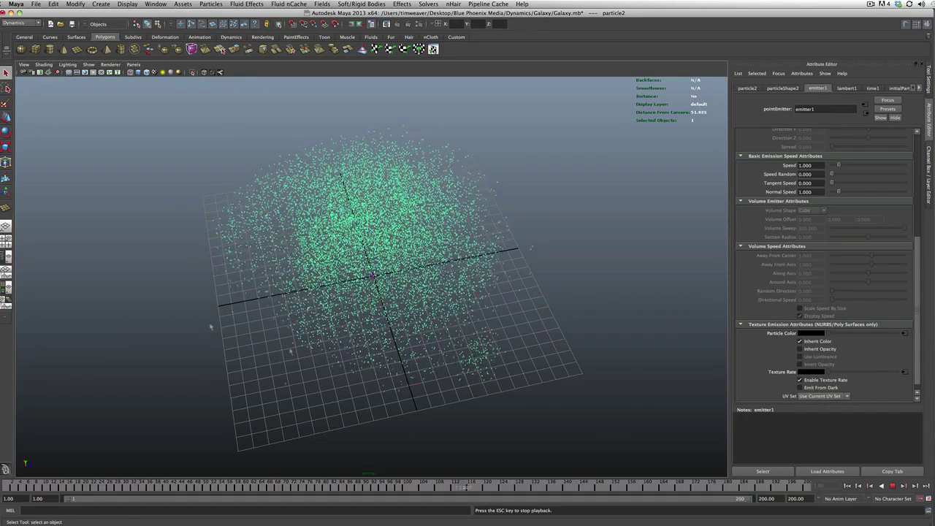
left_click(892, 485)
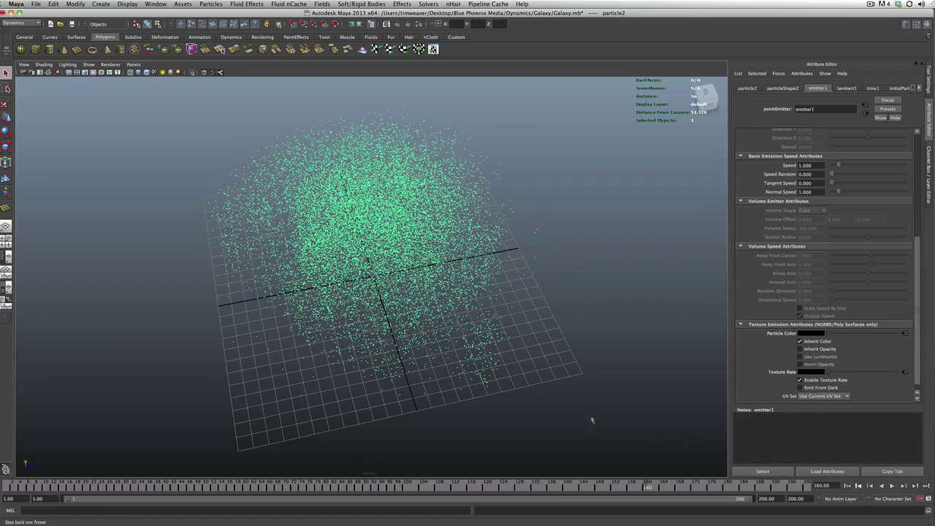
left_click_drag(593, 420, 541, 372, "alt")
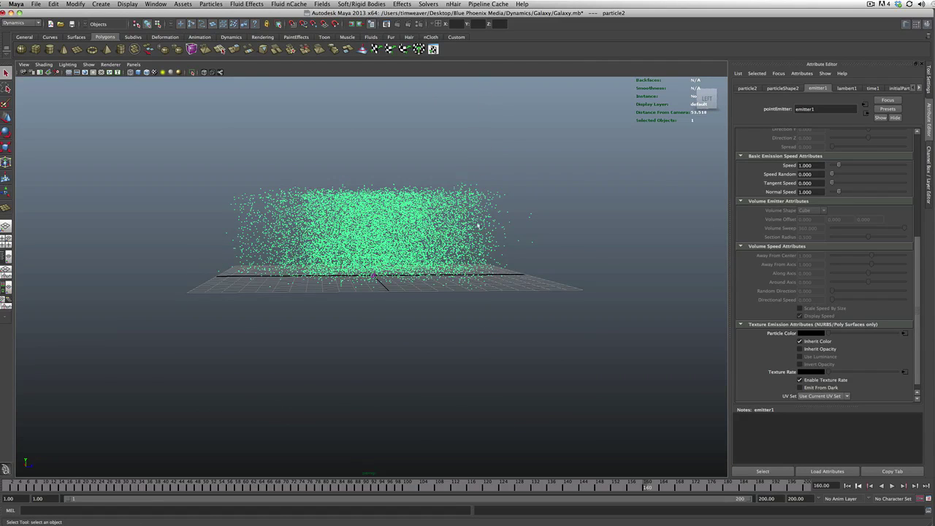
left_click_drag(480, 227, 670, 402, "alt")
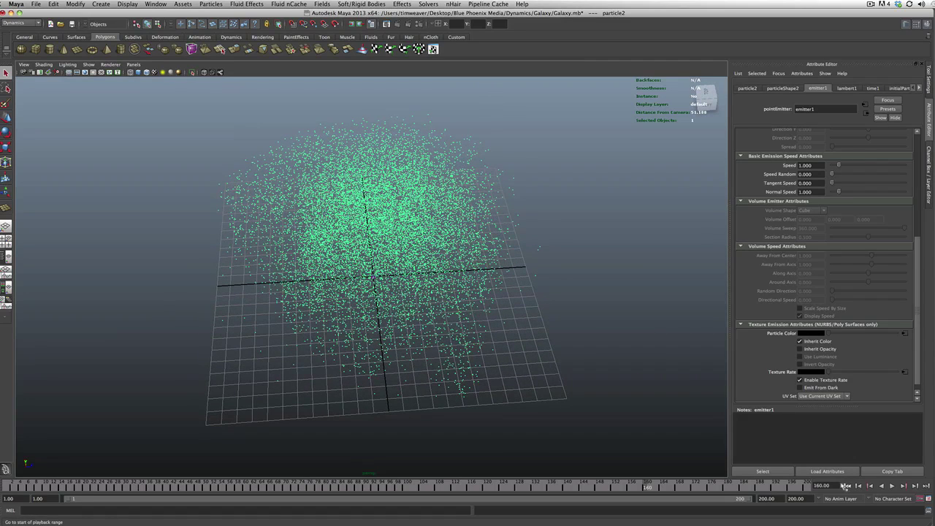
- Rewind to the first frame and set emitter1's Speed to 0
left_click(847, 486)
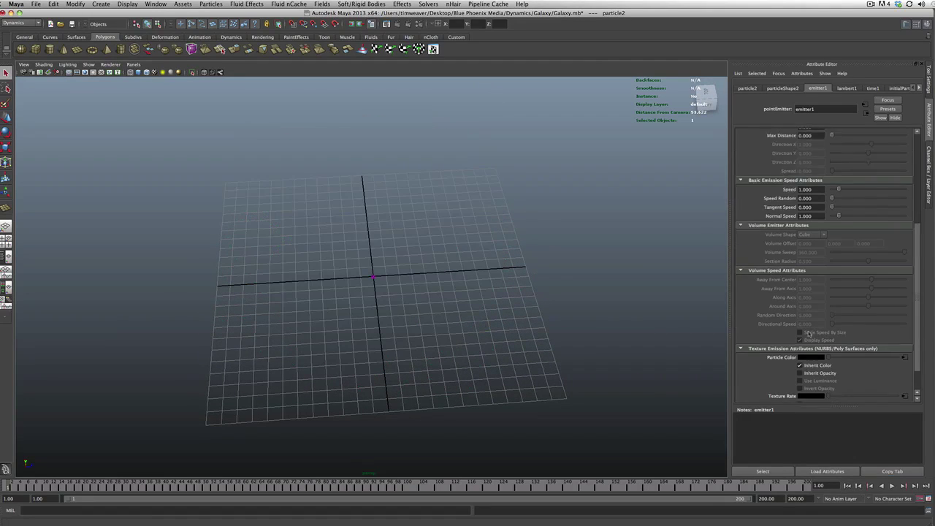
scroll(826, 369, "up", 6)
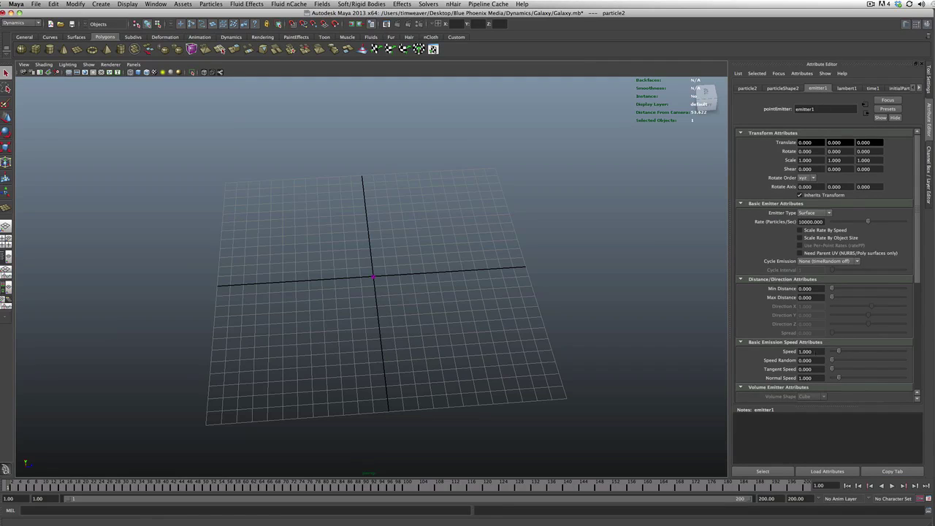
left_click(811, 351)
type("0")
key("Return")
- Play the zero-speed emission to frame 196, then select the 10000 Rate field and deselect the particles
scroll(400, 331, "up", 3)
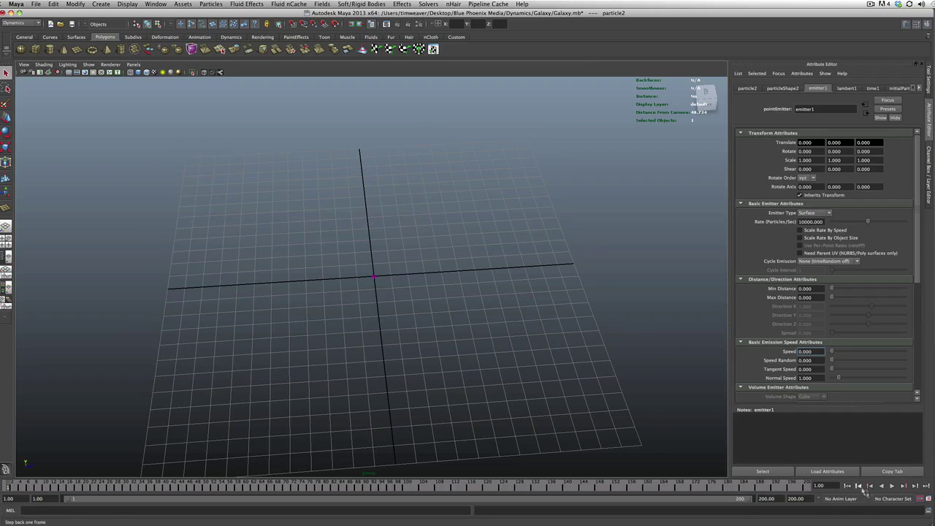
left_click(893, 486)
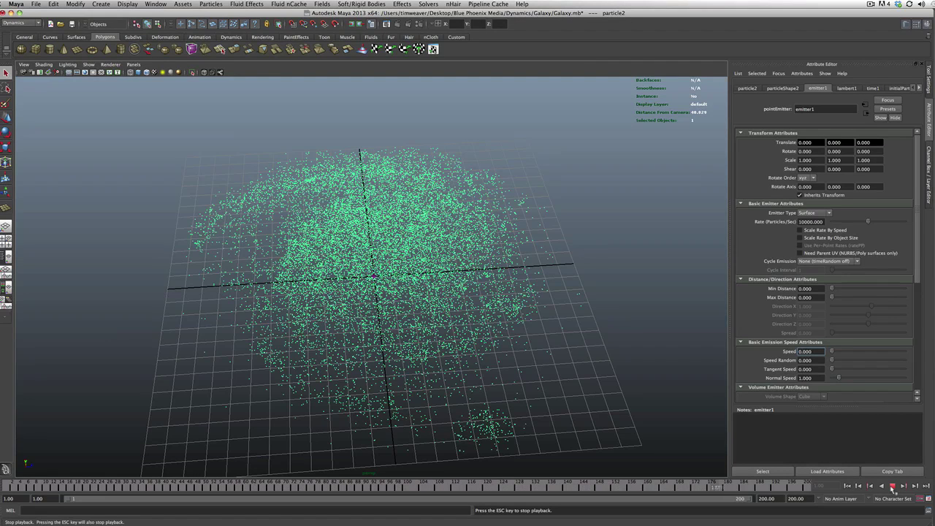
left_click(892, 487)
scroll(865, 331, "down", 1)
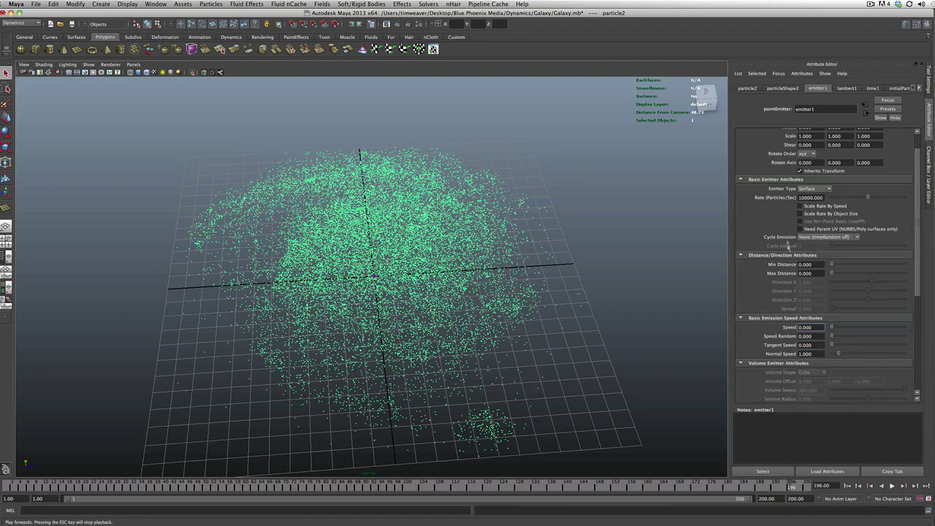
left_click(806, 197)
left_click(700, 304)
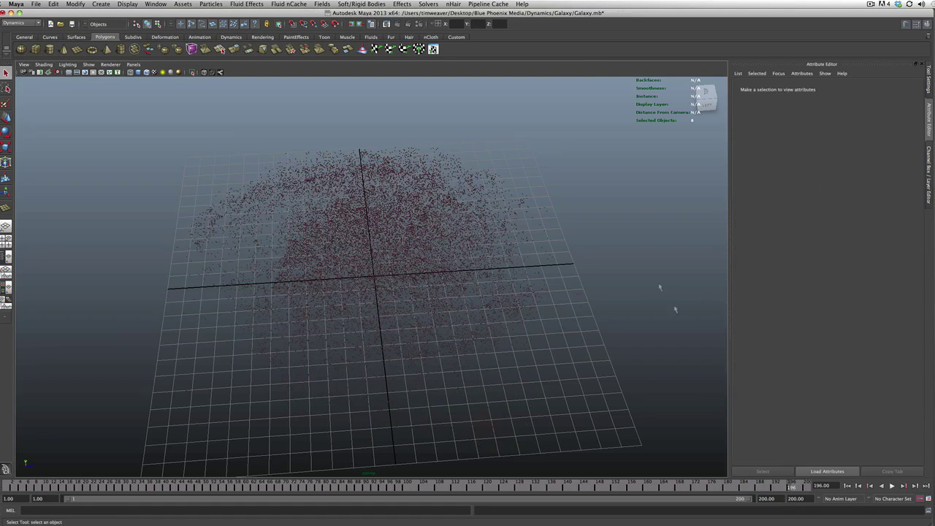
- Replay the galaxy emission from frame 1 to frame 86 and orbit to look down on it
left_click(849, 486)
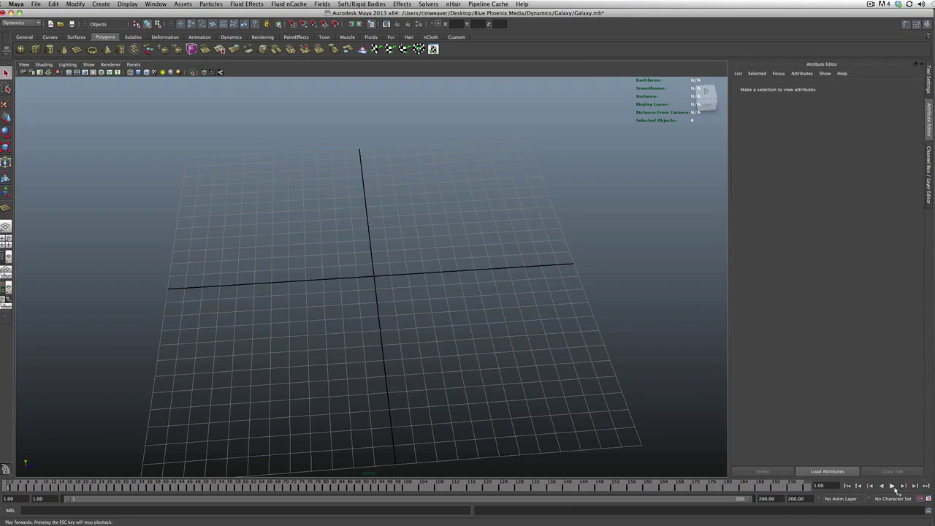
left_click(893, 487)
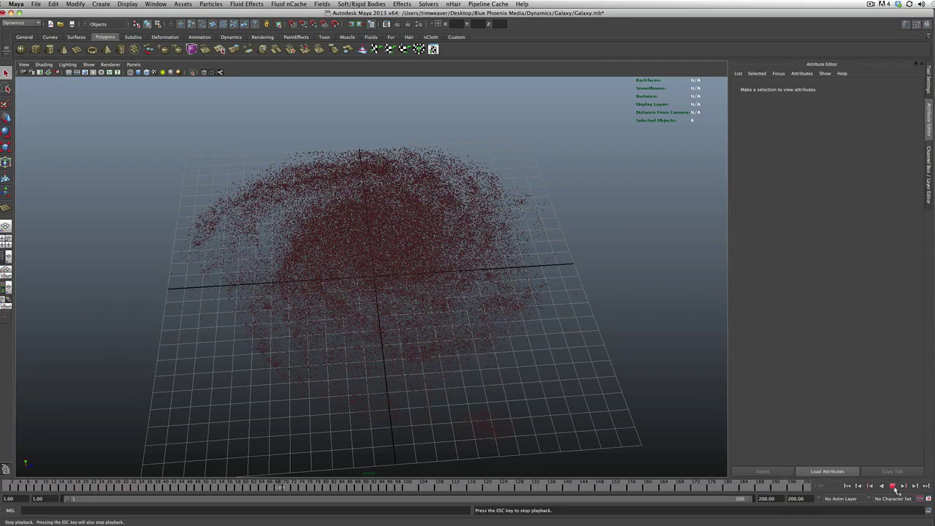
left_click(893, 487)
left_click_drag(597, 439, 618, 449, "alt")
scroll(459, 386, "down", 4)
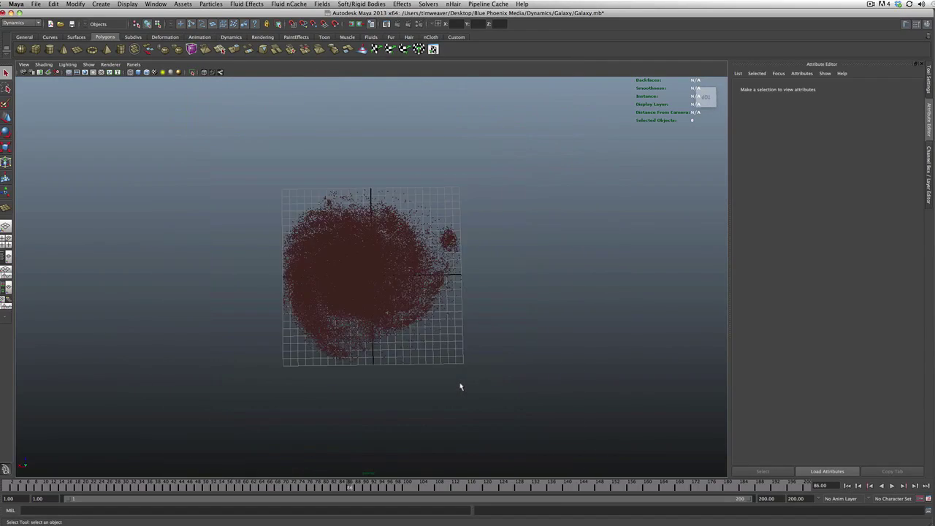
scroll(460, 387, "up", 3)
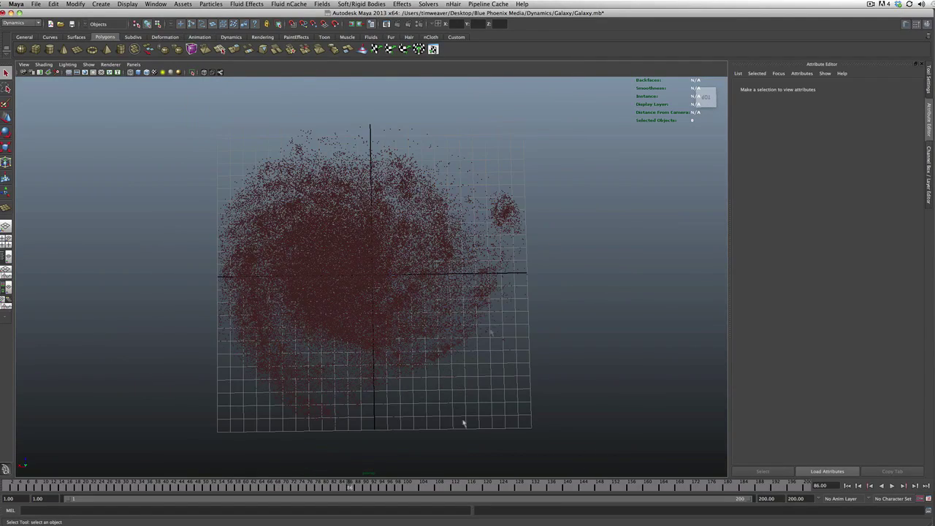
left_click_drag(387, 432, 455, 403, "alt")
- Rewind, replay to frame 21 and select the particles to load emitter1's attributes
left_click(848, 486)
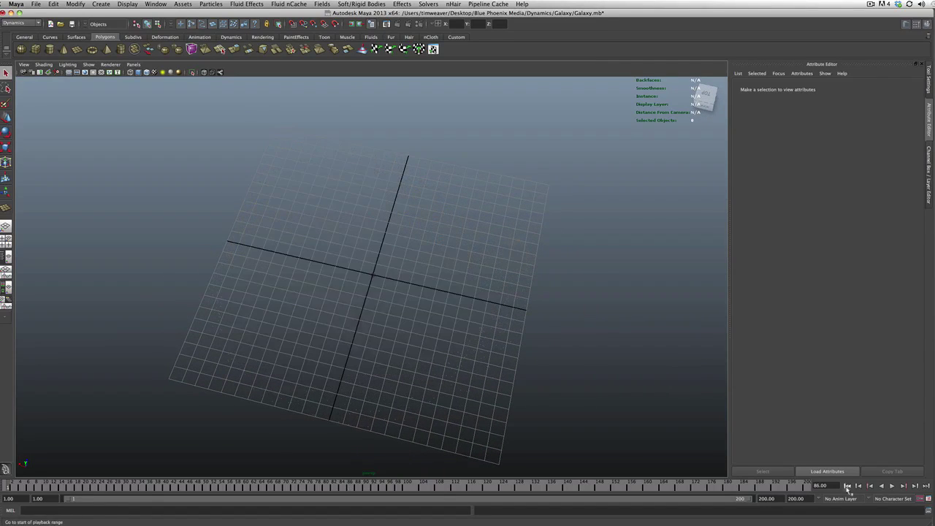
left_click(892, 486)
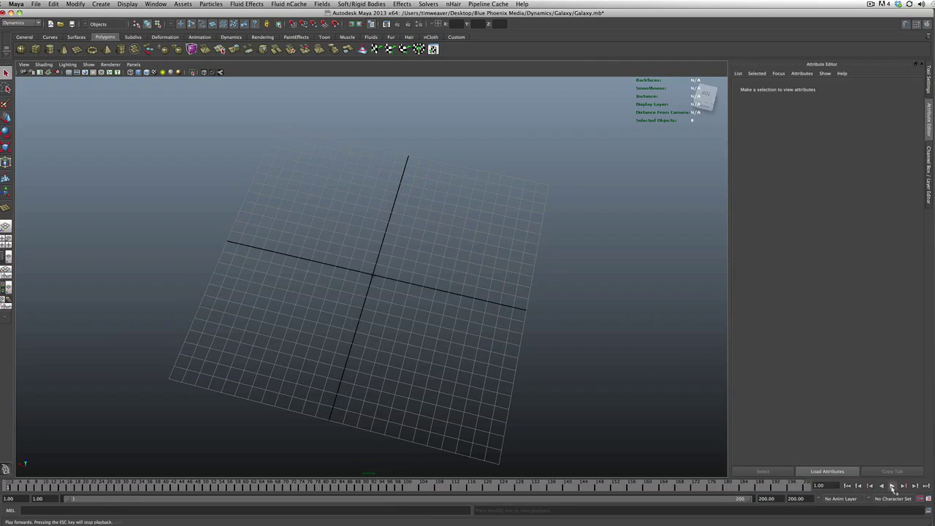
left_click(476, 313)
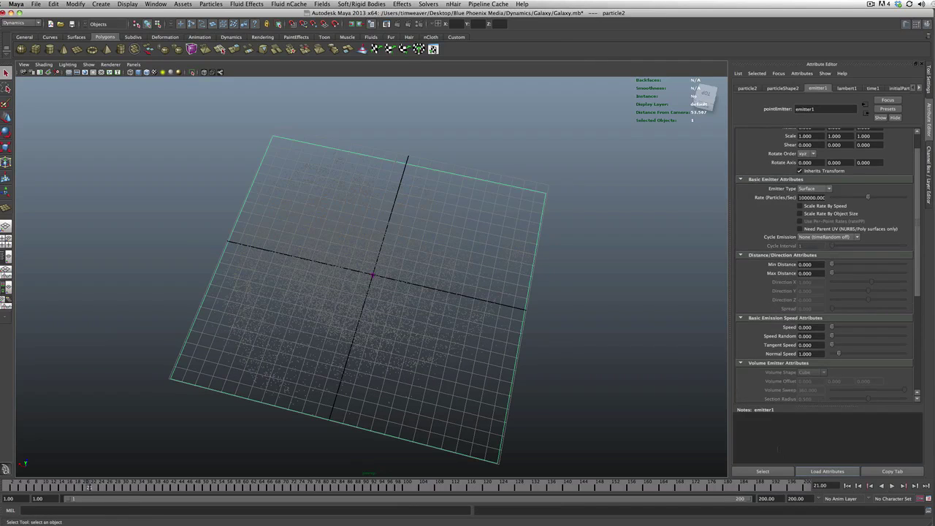
- Rewind to frame 1 and switch the Attribute Editor to the particleShape2 tab
left_click(848, 485)
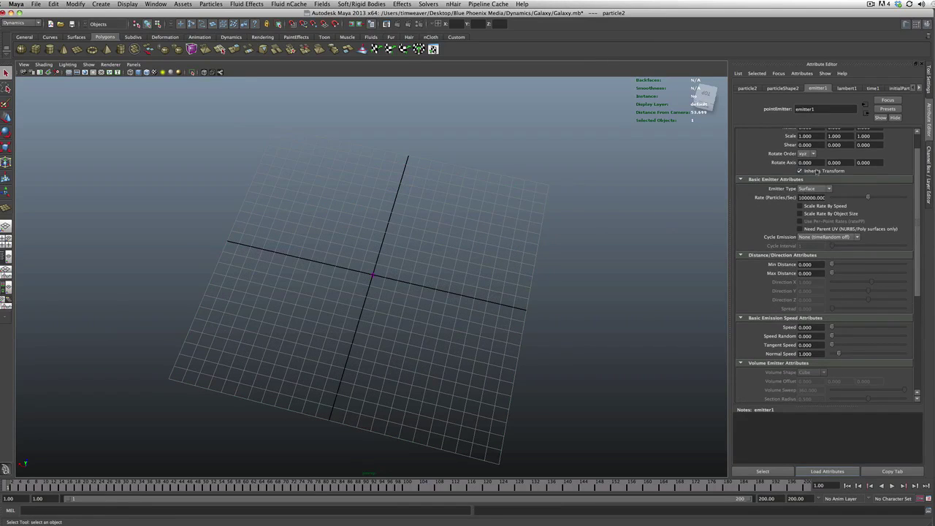
scroll(778, 279, "down", 3)
scroll(779, 279, "down", 5)
scroll(778, 276, "up", 4)
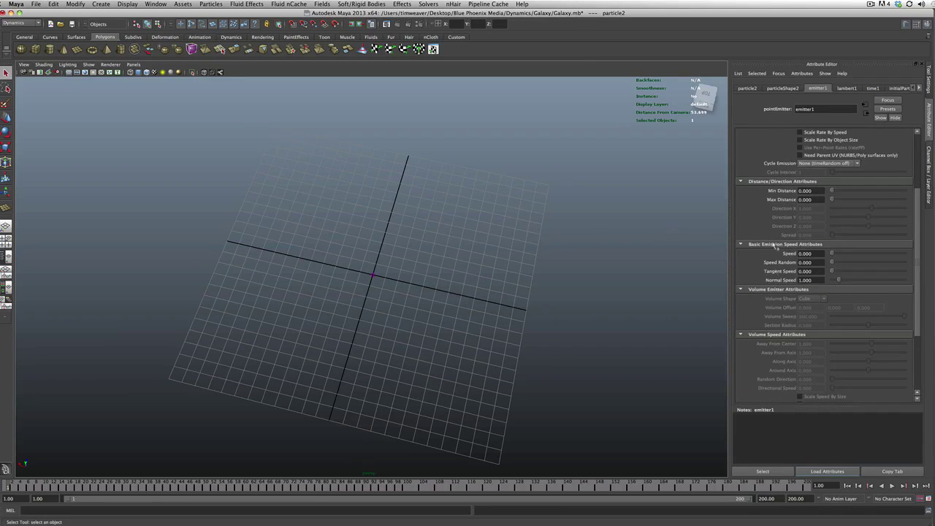
left_click(777, 88)
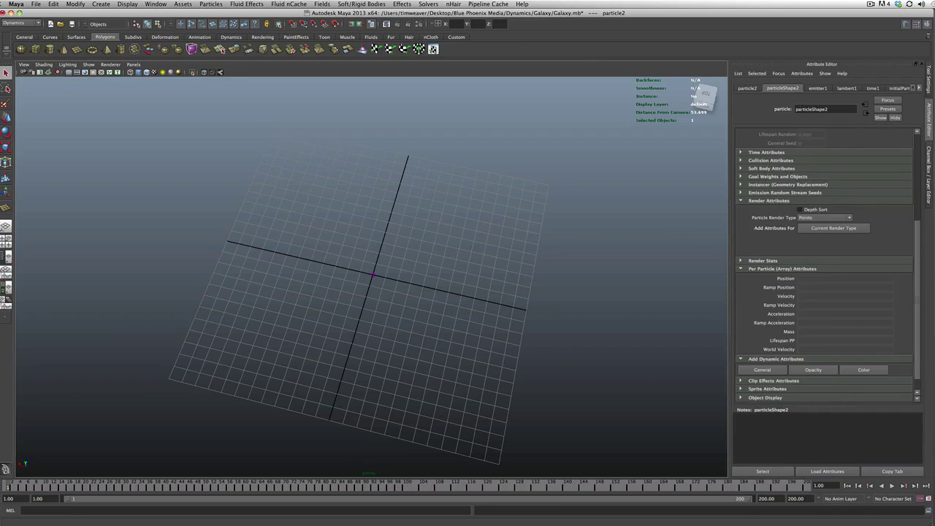
- Expand particleShape2's Add Dynamic Attributes section and collapse the per-particle attribute list
scroll(798, 168, "up", 4)
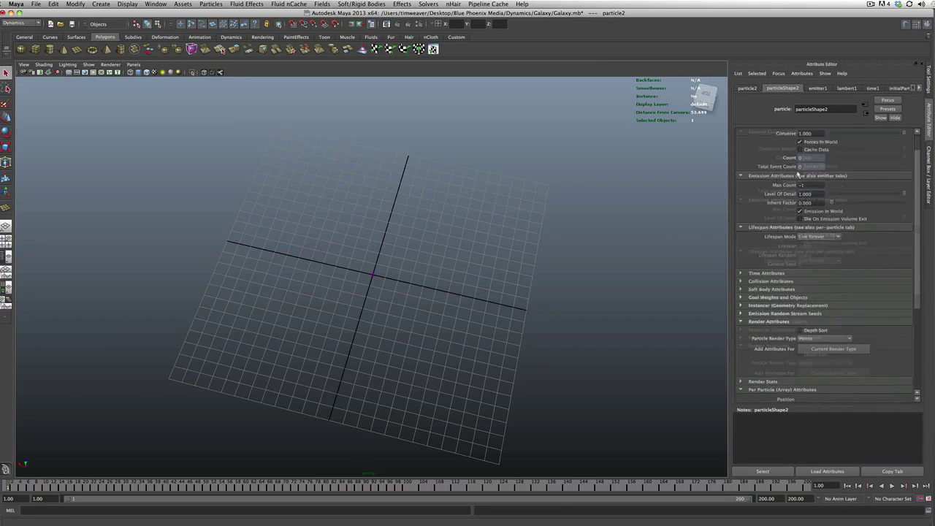
scroll(800, 170, "down", 4)
scroll(799, 172, "down", 1)
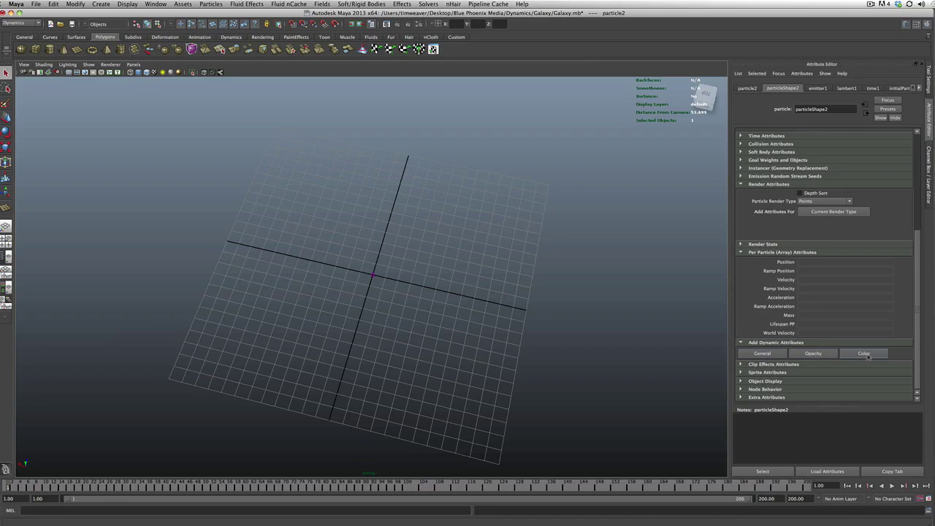
left_click(750, 344)
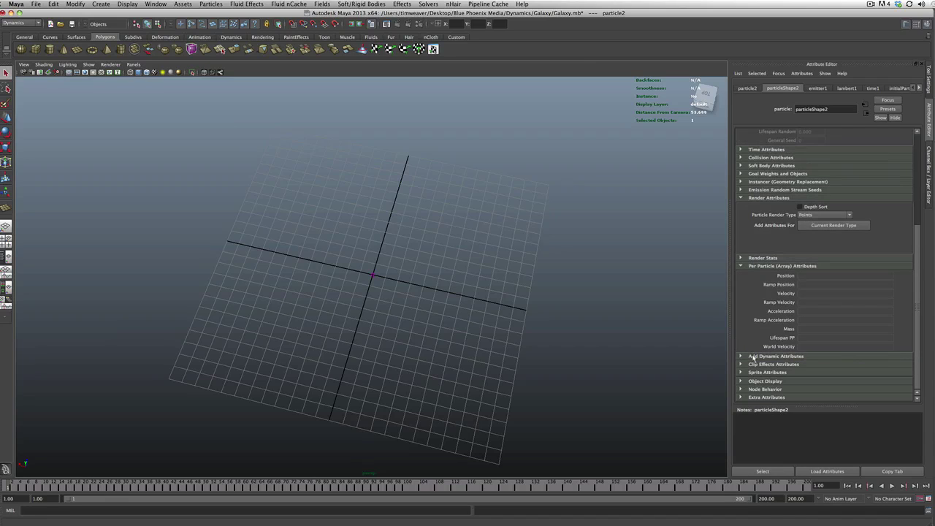
left_click(752, 356)
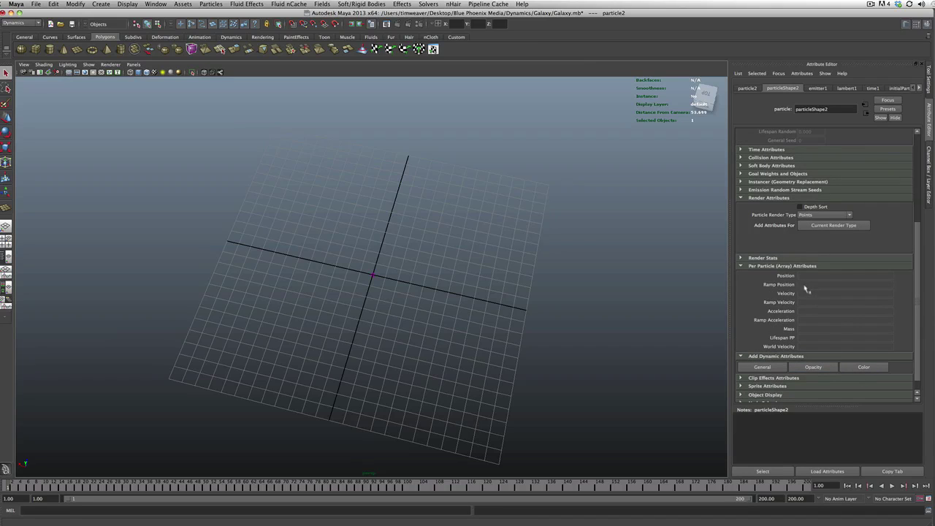
left_click(787, 266)
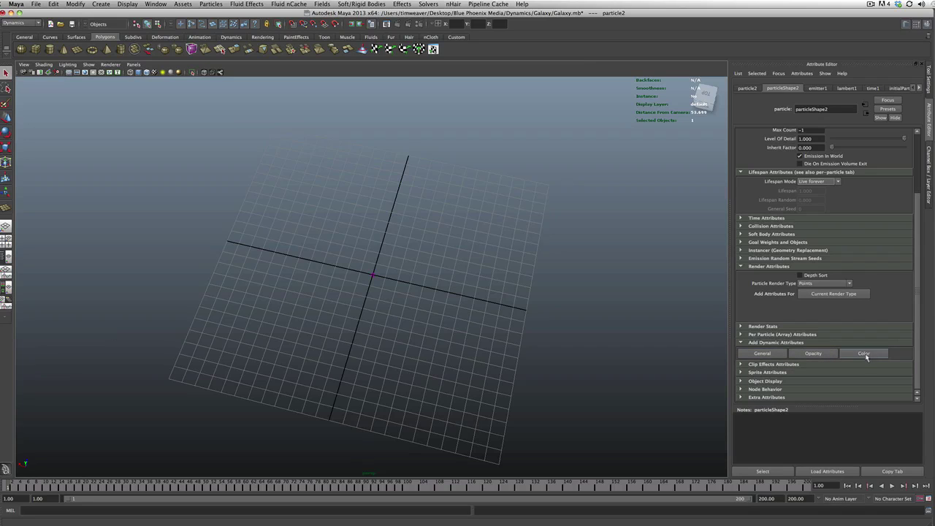
- Add a per-particle Color attribute (rgbPP) to particleShape2 from Add Dynamic Attributes
left_click(865, 353)
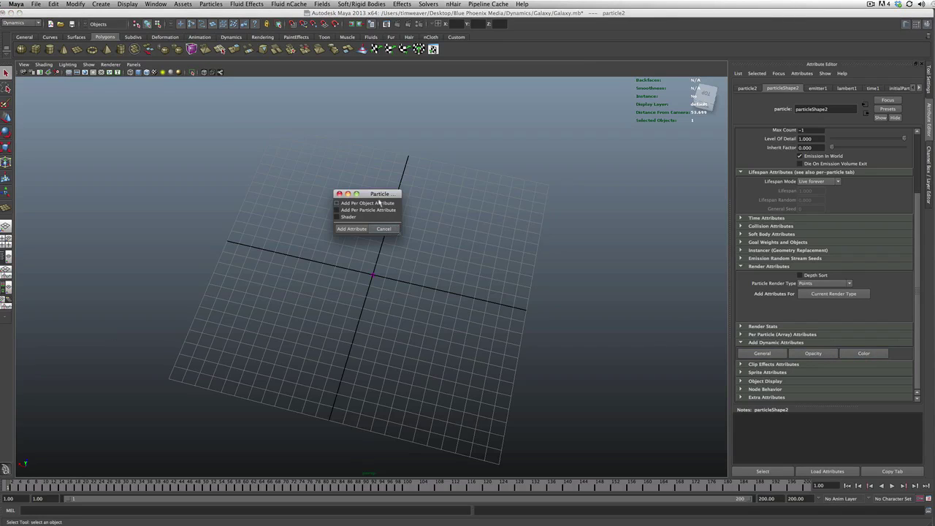
left_click_drag(373, 194, 403, 210)
left_click(420, 227)
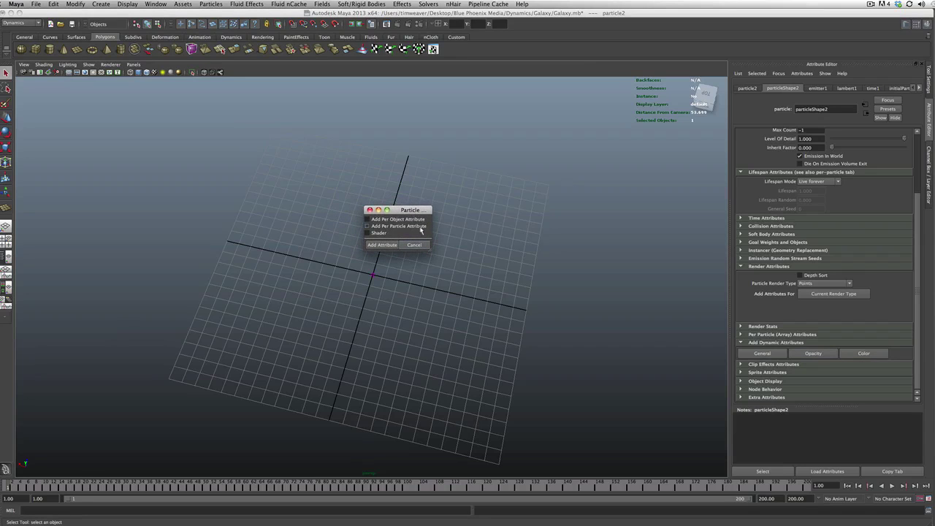
left_click_drag(414, 211, 427, 218)
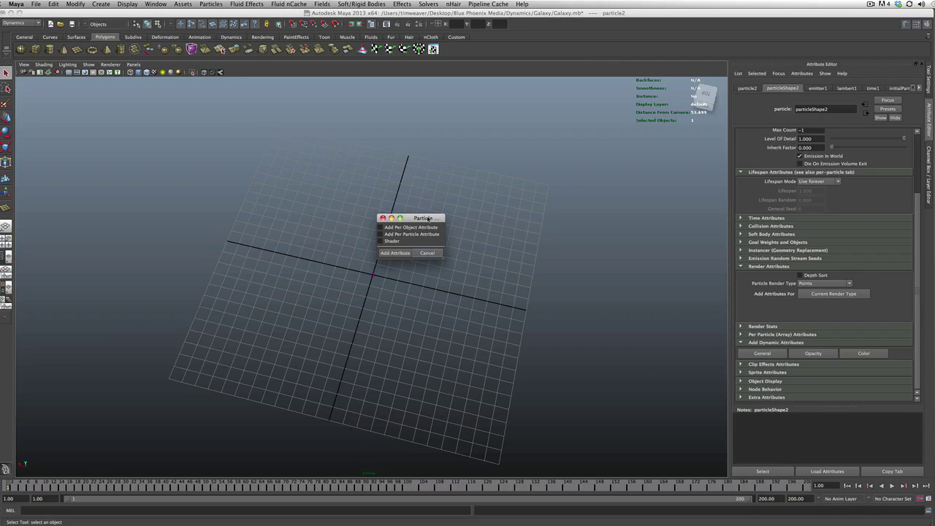
left_click(395, 234)
left_click(402, 234)
left_click(401, 236)
left_click(405, 254)
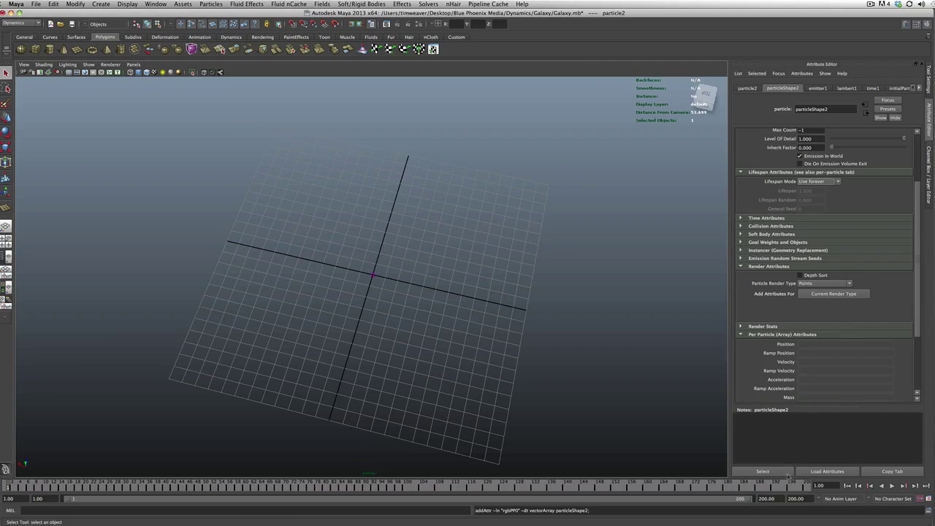
- Play the coloured galaxy to frame 164 and orbit around it
left_click(892, 486)
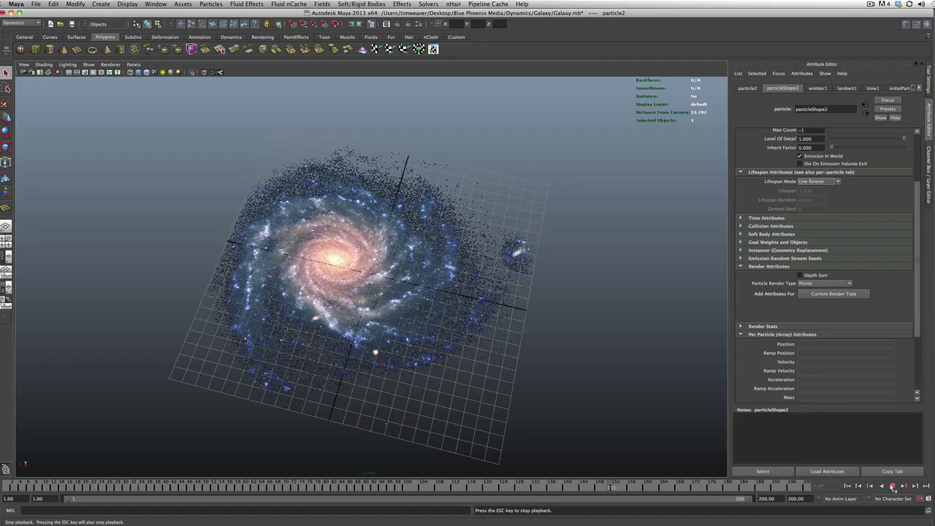
left_click(892, 485)
left_click(414, 385)
left_click_drag(414, 386, 577, 384, "alt")
left_click(578, 385)
scroll(577, 384, "up", 10)
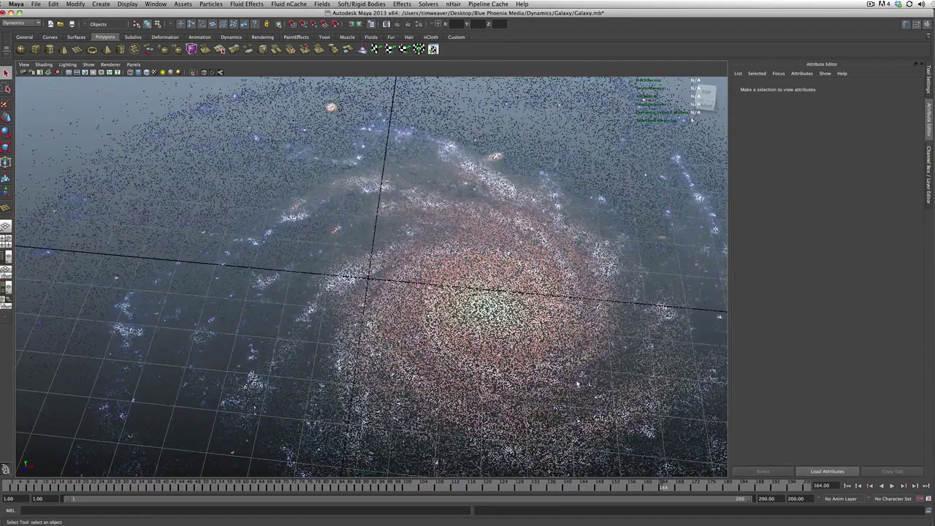
scroll(578, 384, "down", 10)
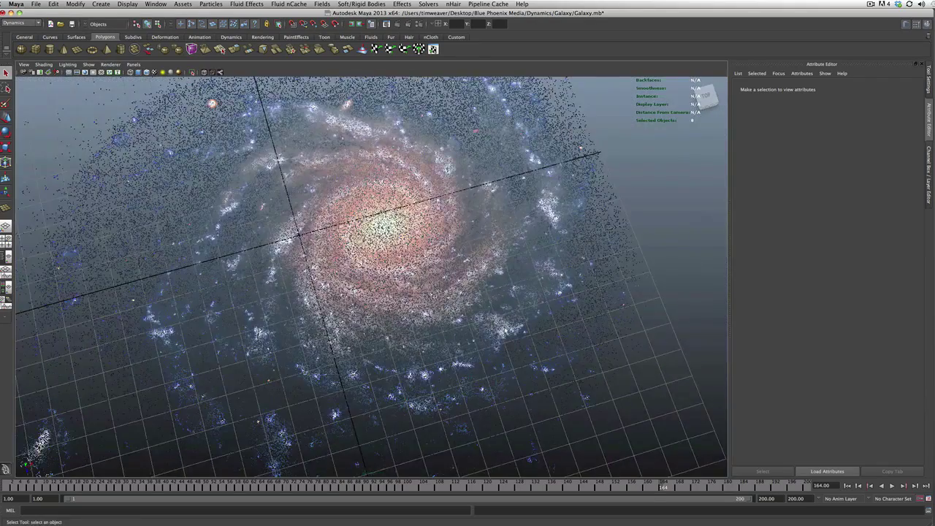
scroll(577, 385, "up", 3)
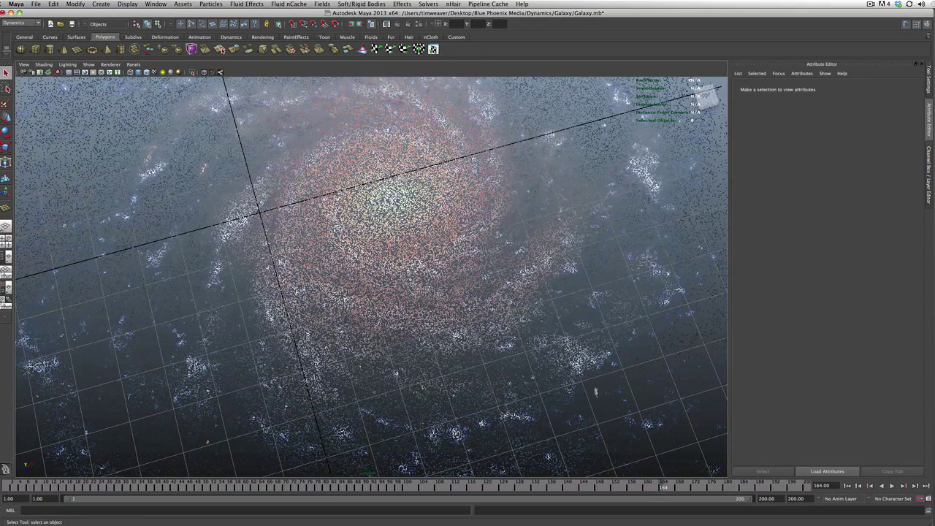
- Extend the playback end time to 400 and play the simulation to frame 350
double_click(767, 498)
type("400")
key("Return")
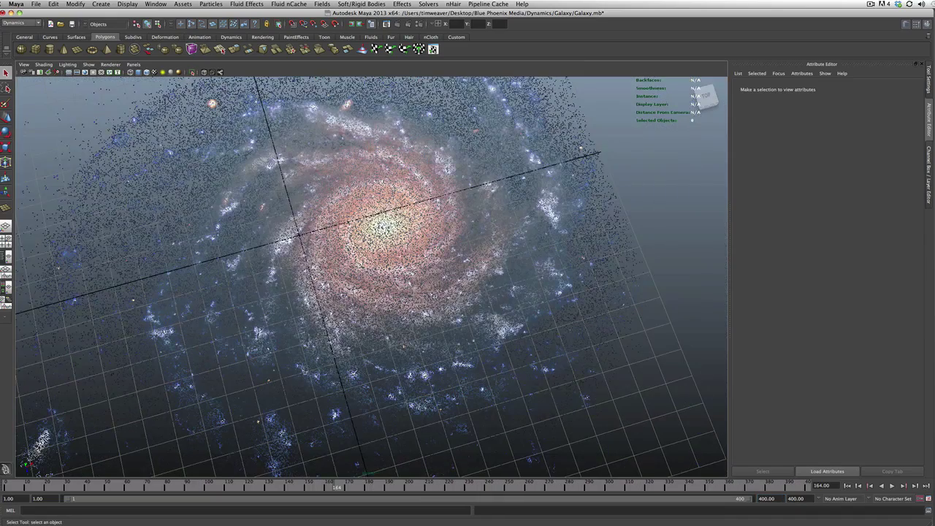
left_click(893, 486)
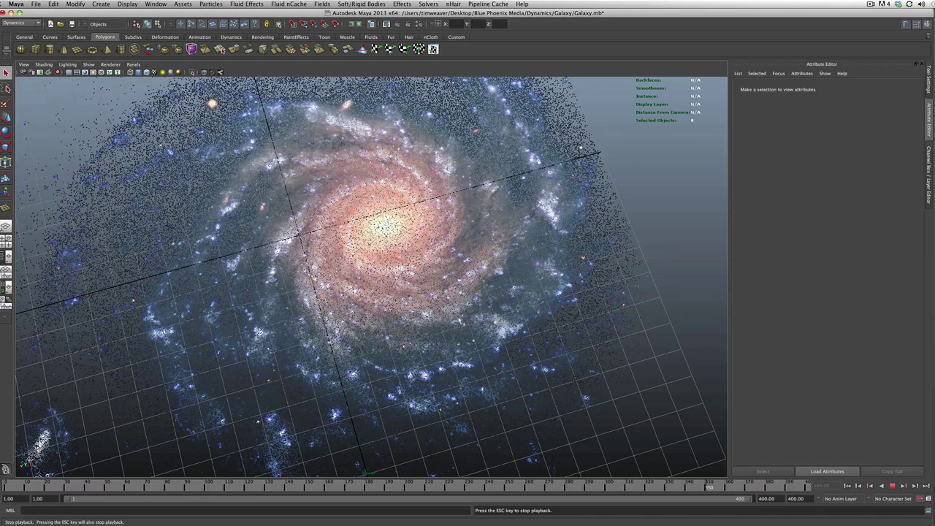
key("Escape")
- Orbit and dolly around the whole galaxy disc, then select the particles to show particleShape2
left_click_drag(405, 309, 472, 301, "alt")
scroll(472, 302, "up", 6)
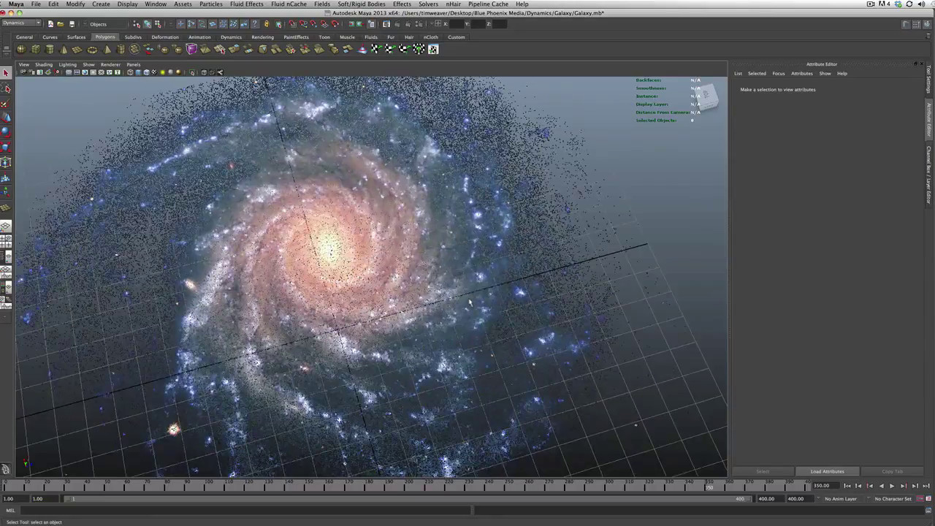
scroll(470, 302, "up", 8)
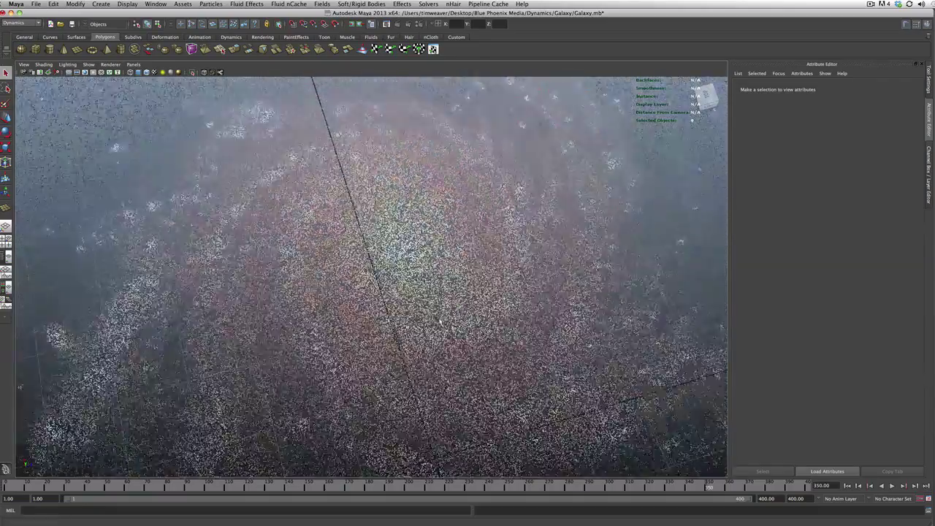
scroll(440, 321, "down", 8)
mouse_move(440, 322)
left_mouse_down("alt")
mouse_move(457, 328)
mouse_move(440, 294)
mouse_move(439, 303)
left_mouse_up("alt")
scroll(440, 303, "up", 5)
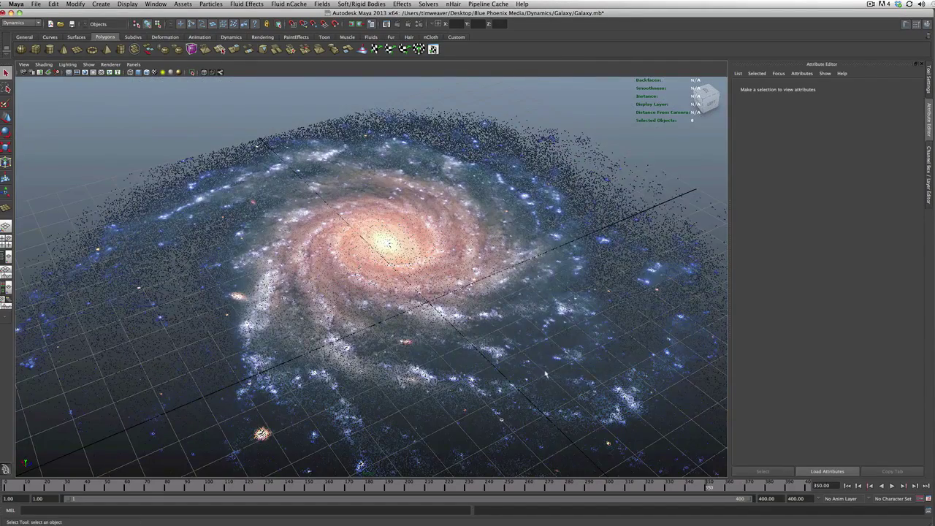
scroll(547, 376, "down", 5)
left_click_drag(546, 380, 511, 351, "alt")
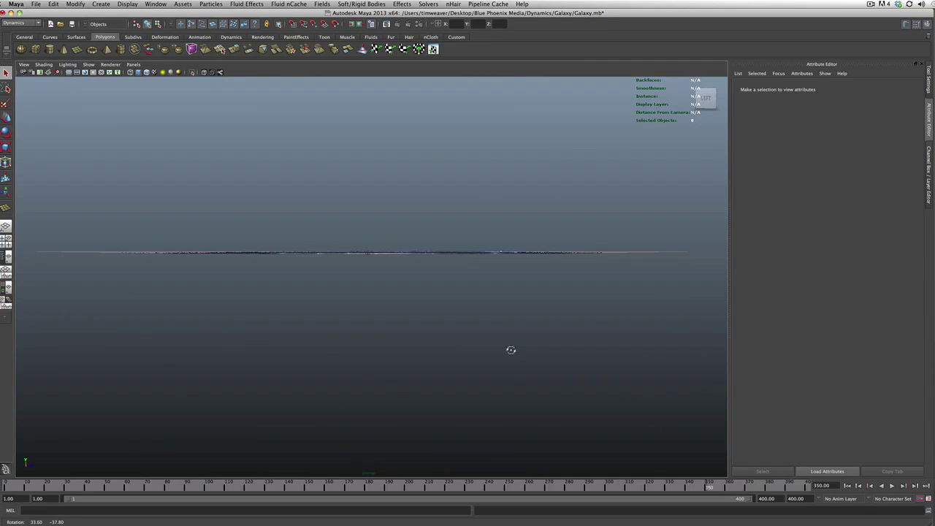
left_click_drag(388, 246, 371, 273, "alt")
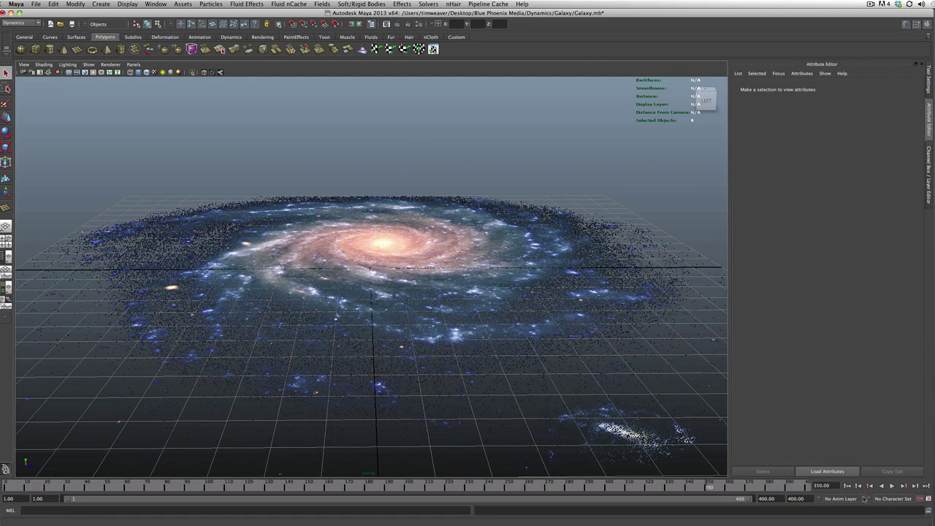
left_click(705, 414)
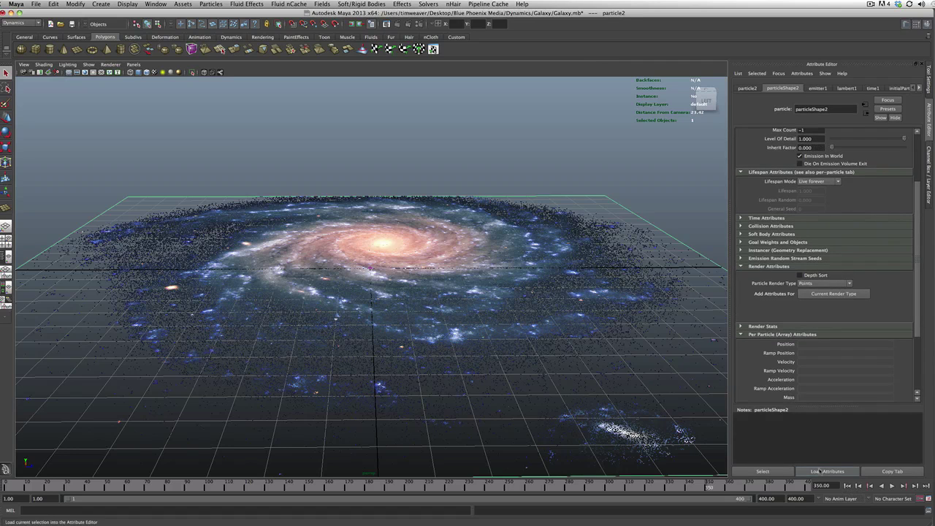
- Rewind to frame 1 and bring up emitter1's attributes
left_click(848, 485)
left_click_drag(488, 333, 626, 317, "alt")
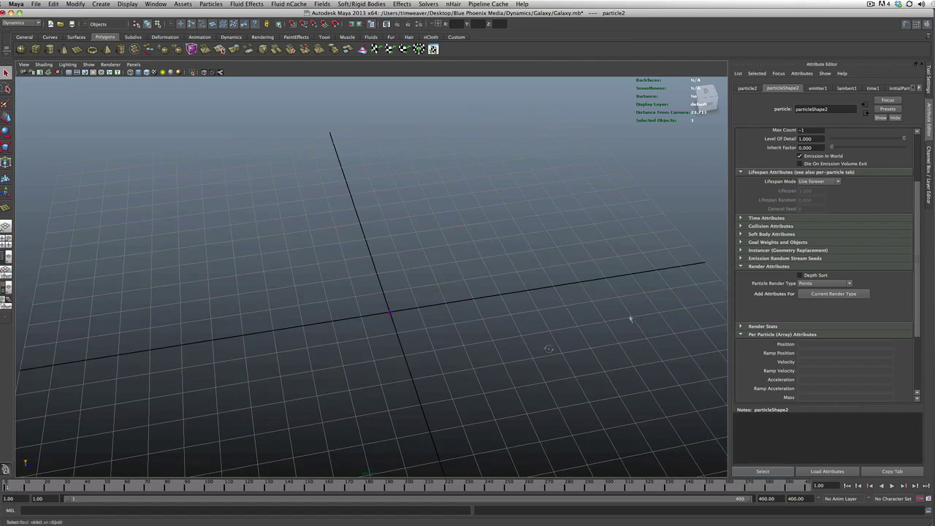
left_click(818, 88)
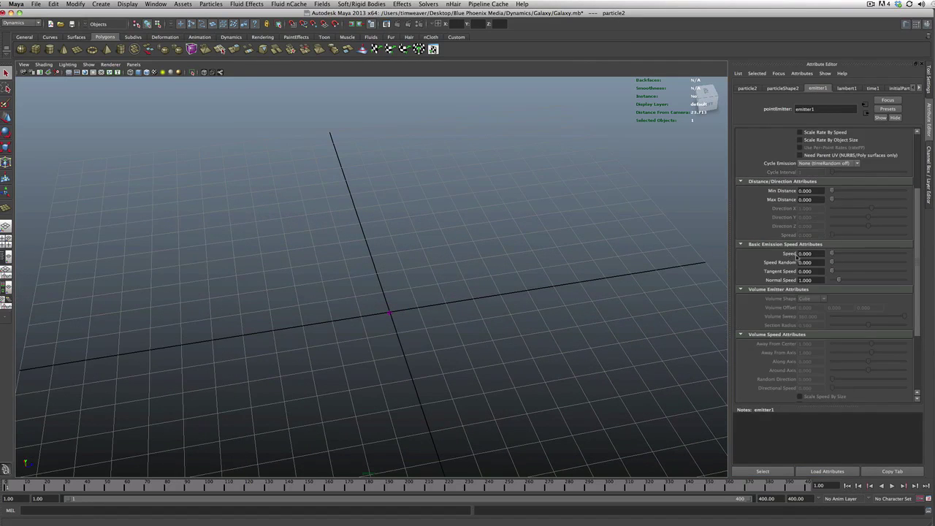
scroll(795, 256, "down", 4)
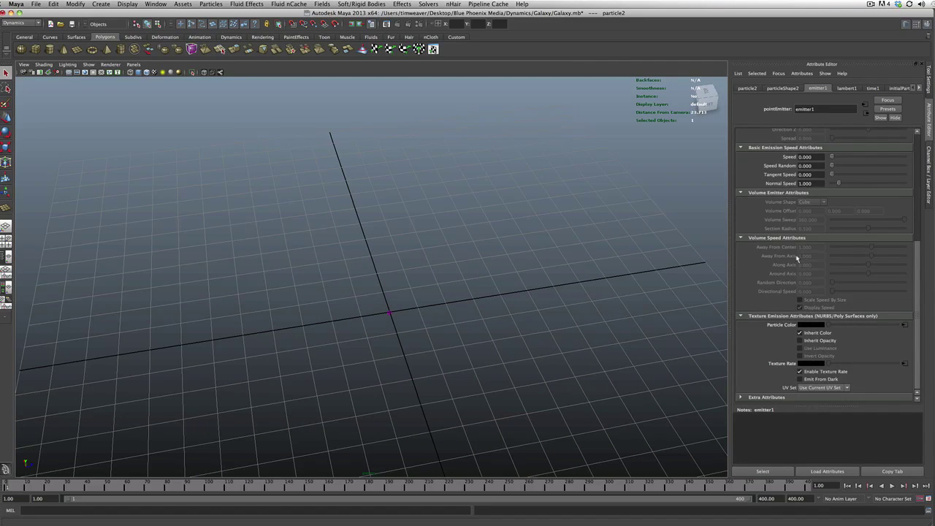
scroll(796, 254, "up", 5)
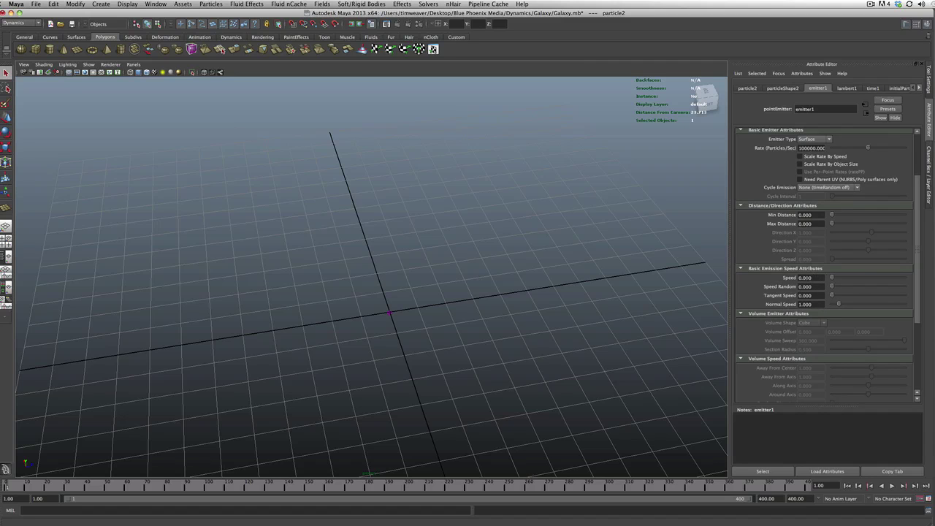
scroll(571, 280, "down", 3)
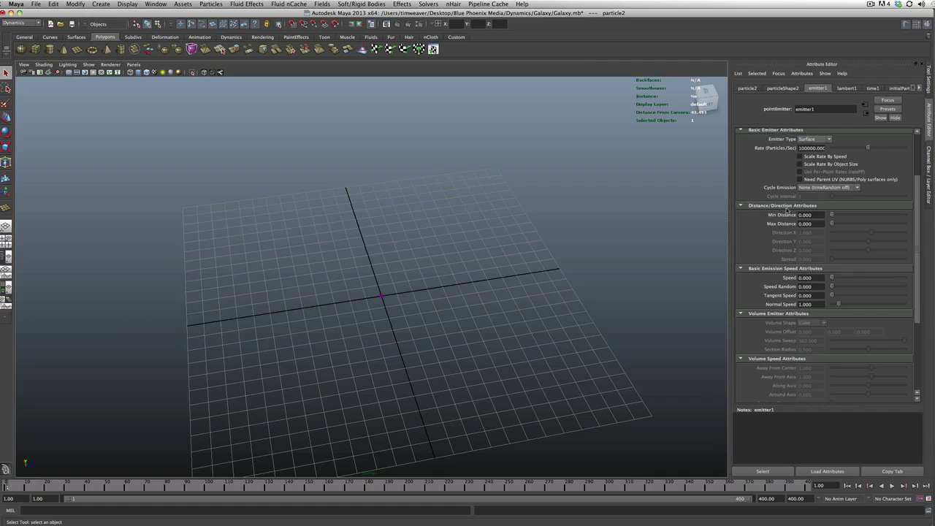
- Set emitter1's Distance/Direction Max Distance to 1
left_click_drag(580, 375, 574, 364, "alt")
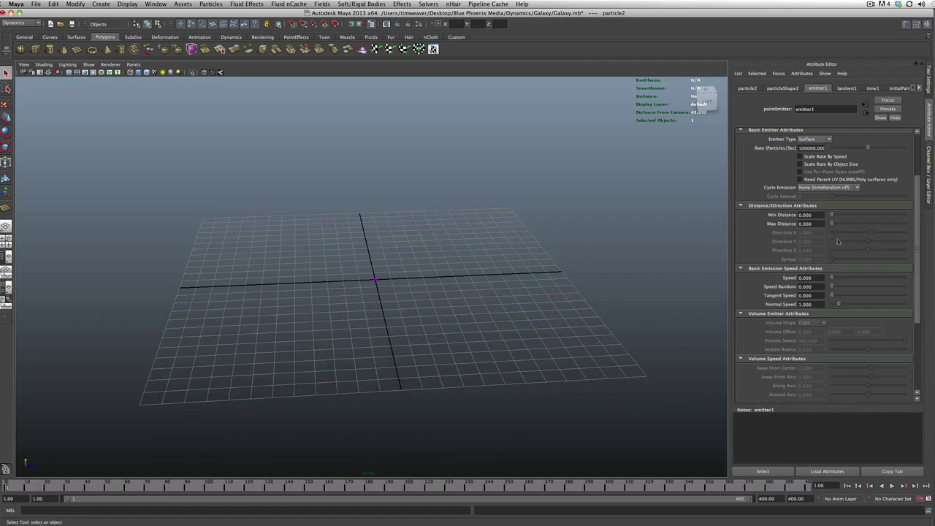
double_click(807, 223)
type("1")
key("Return")
left_click_drag(359, 387, 361, 372, "alt")
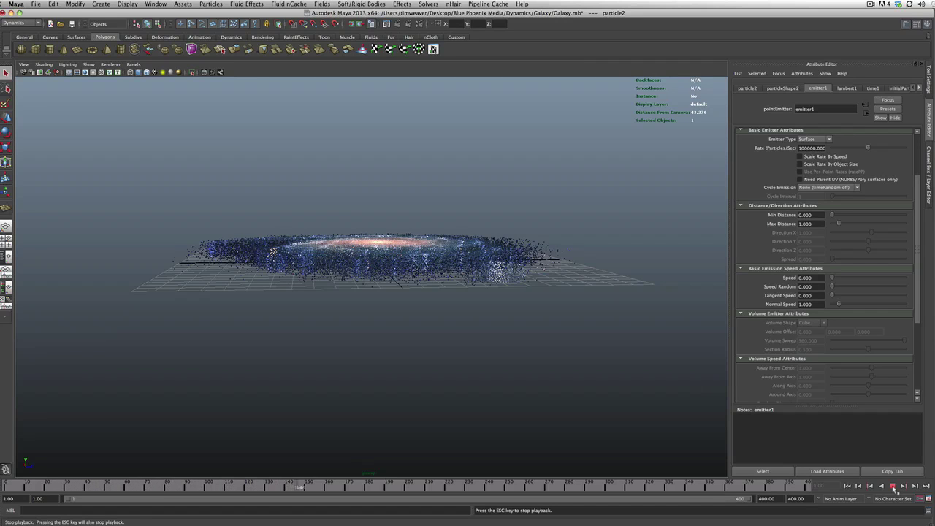
- Stop playback at frame 163 and orbit down onto the thickened spiral galaxy
left_click(893, 486)
scroll(463, 296, "up", 5)
mouse_move(461, 296)
left_mouse_down("alt")
mouse_move(457, 314)
mouse_move(455, 283)
left_mouse_up("alt")
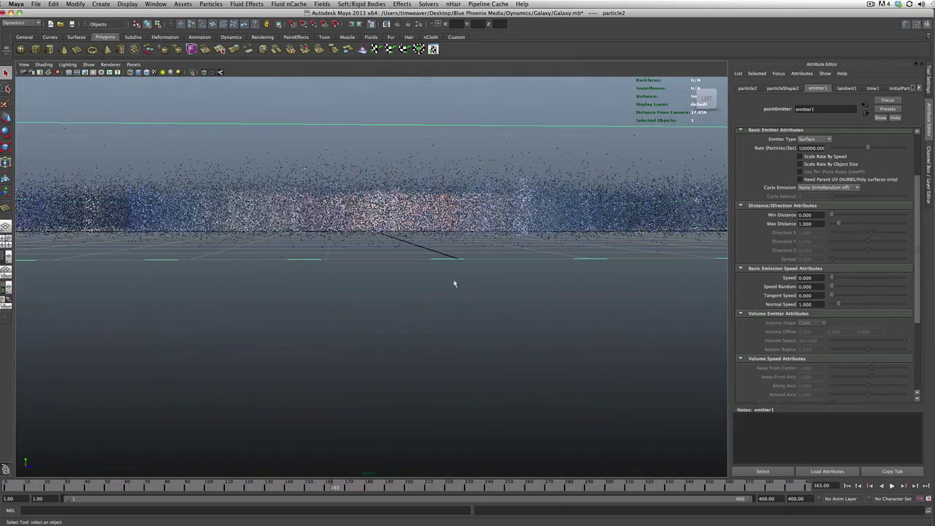
left_click_drag(454, 210, 504, 271, "alt")
right_click_drag(504, 272, 504, 287, "alt")
left_click_drag(504, 287, 483, 333, "alt")
scroll(468, 314, "down", 5)
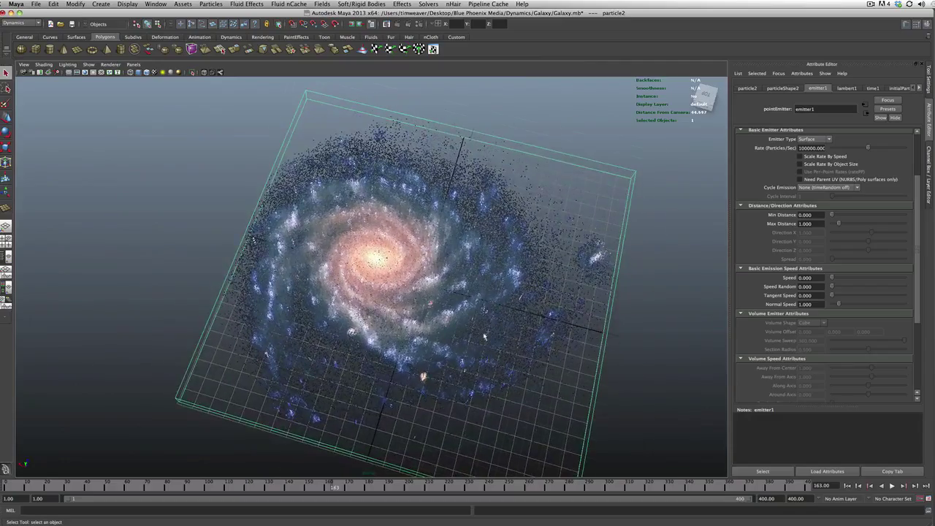
scroll(484, 336, "up", 4)
scroll(484, 336, "up", 8)
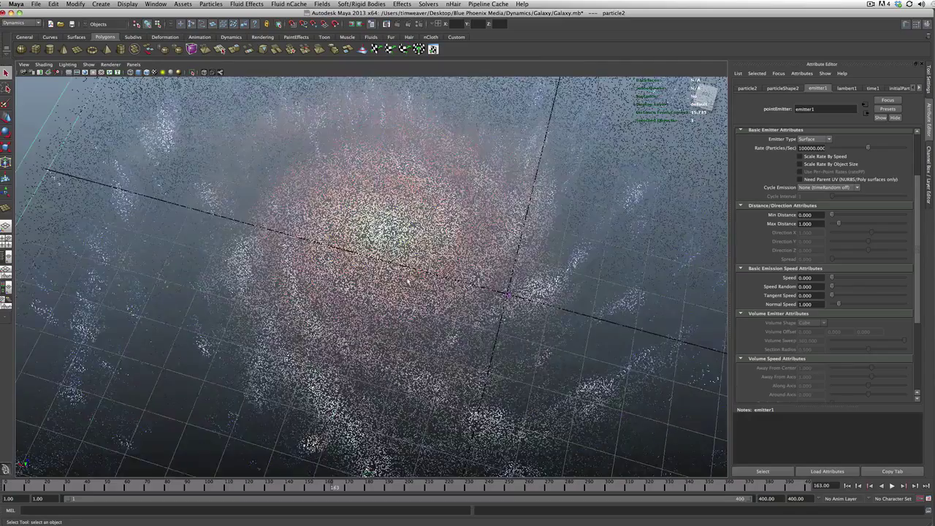
scroll(391, 282, "down", 10)
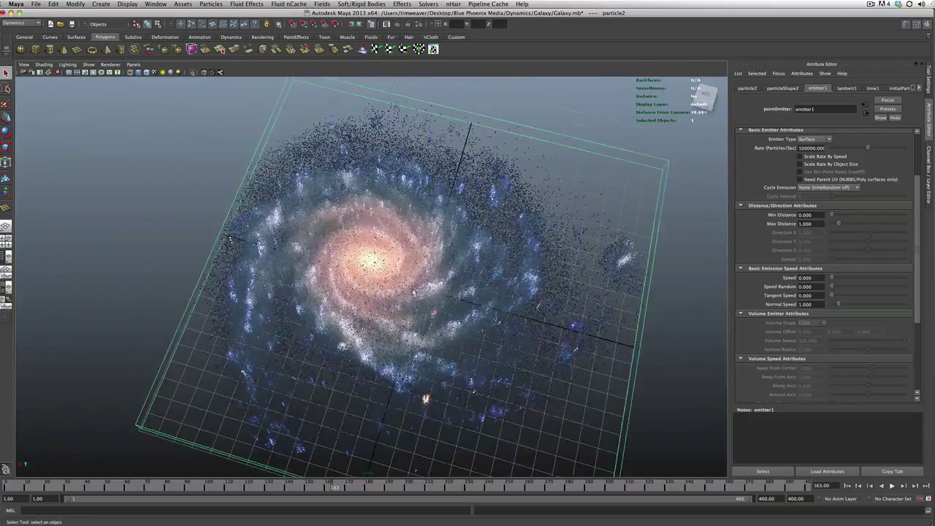
- Inspect the galaxy's depth from face-on, top-down and oblique angles, then widen the 3D view
left_click_drag(391, 283, 345, 298, "alt")
scroll(391, 283, "up", 10)
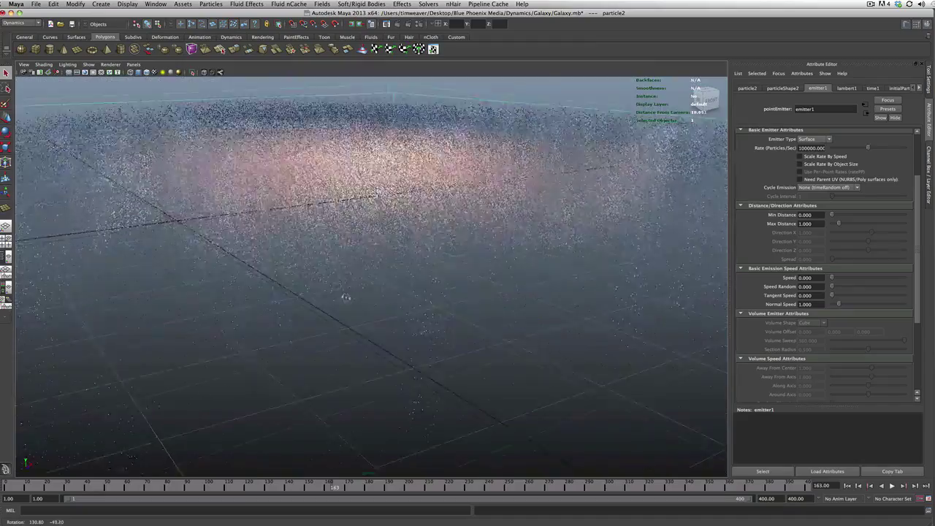
scroll(346, 297, "down", 10)
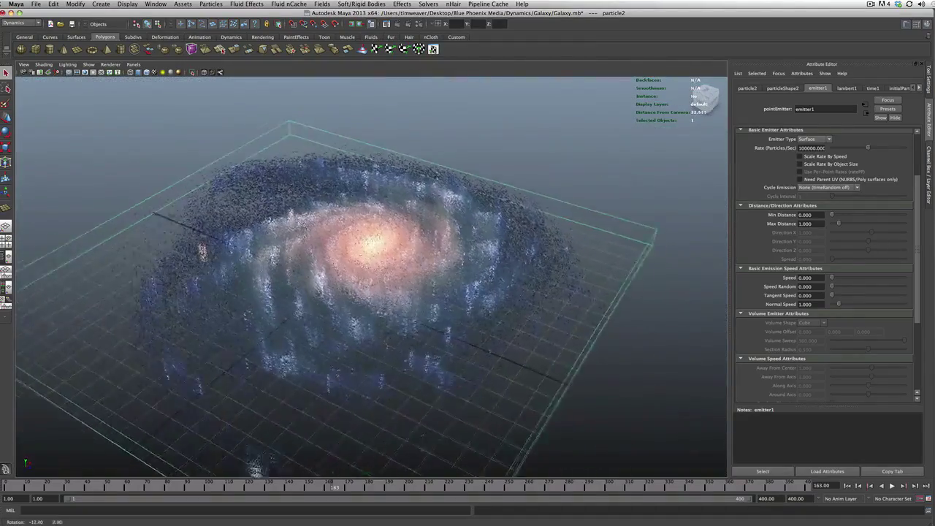
left_click_drag(346, 297, 493, 333, "alt")
scroll(493, 333, "up", 5)
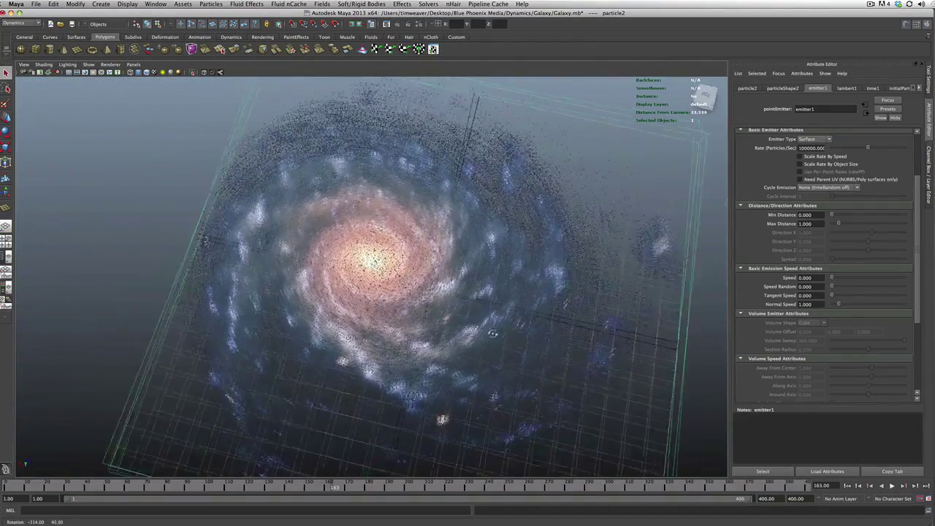
scroll(493, 333, "down", 5)
left_click_drag(493, 333, 498, 338, "alt")
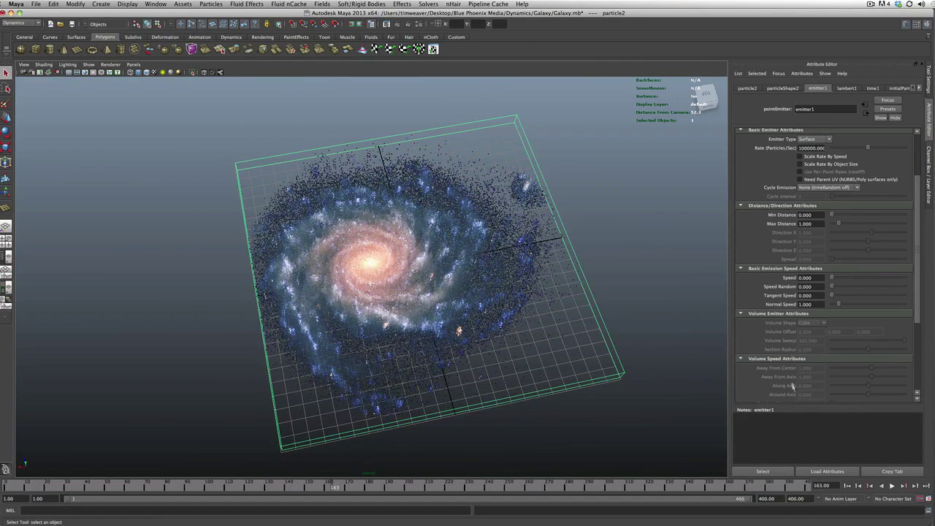
scroll(784, 369, "down", 5)
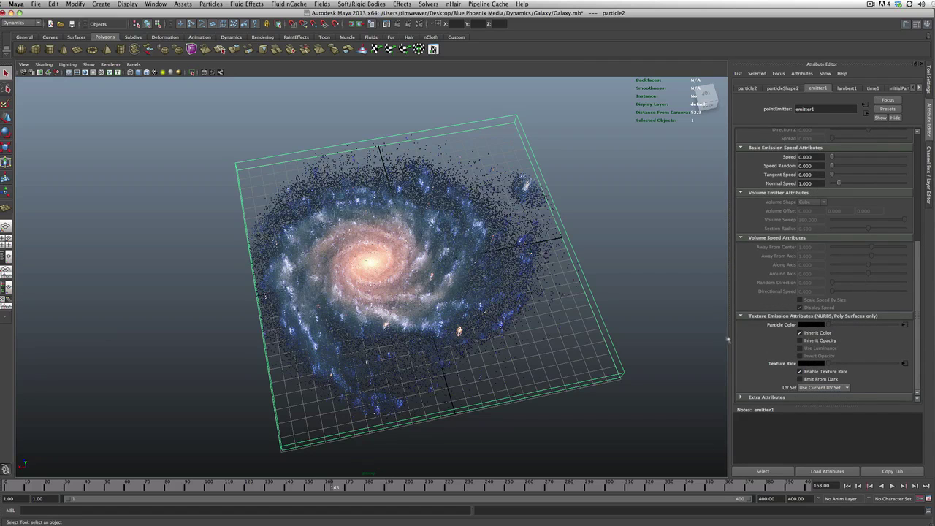
left_click_drag(731, 338, 750, 336)
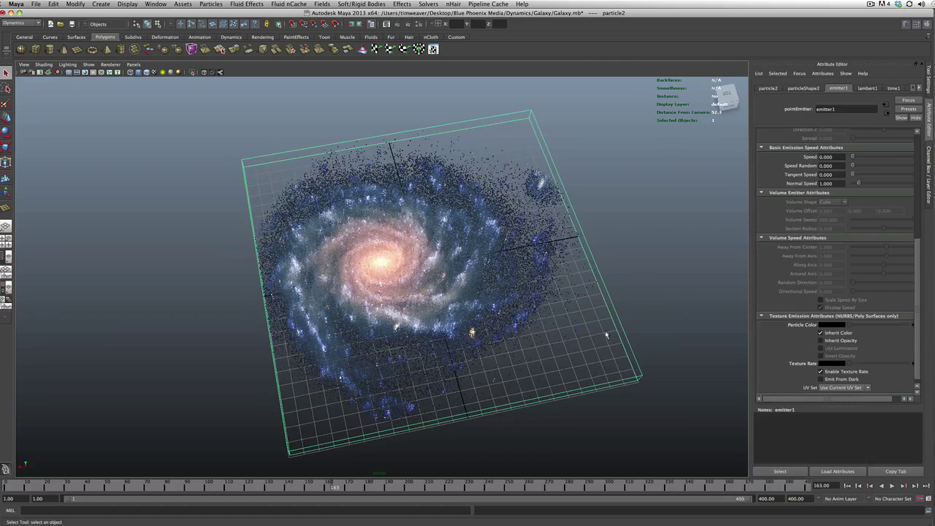
- Select emitter1 with the Rotate tool (E), then orbit close to the deep galaxy from a raised angle
left_click(654, 322)
left_click_drag(653, 322, 468, 291, "alt")
scroll(548, 382, "up", 5)
left_click(467, 291)
key("e")
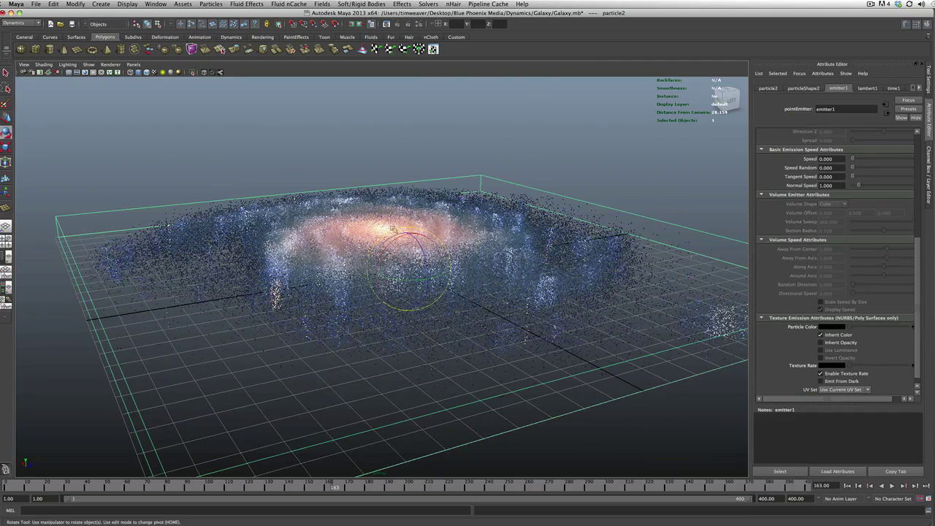
left_click_drag(468, 291, 475, 323, "alt")
left_click(474, 323)
right_click_drag(474, 323, 504, 307, "alt")
left_click_drag(504, 307, 548, 343, "alt")
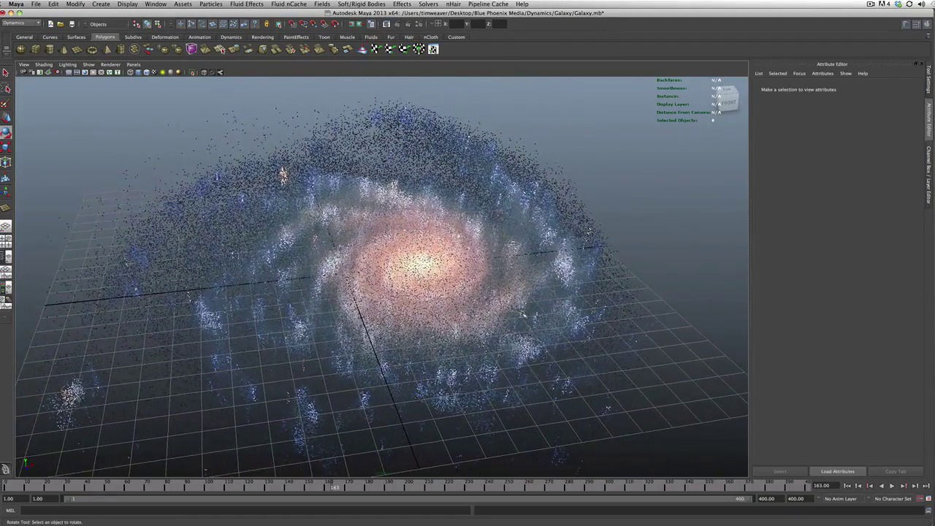